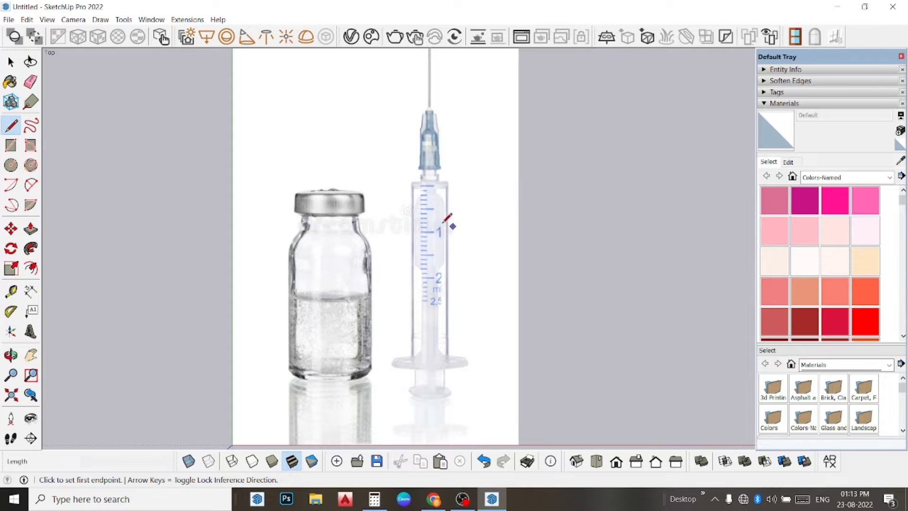
# Step: Draw a horizontal edge across the syringe barrel
pyautogui.scroll(3, 432, 219)
pyautogui.scroll(2, 433, 219)
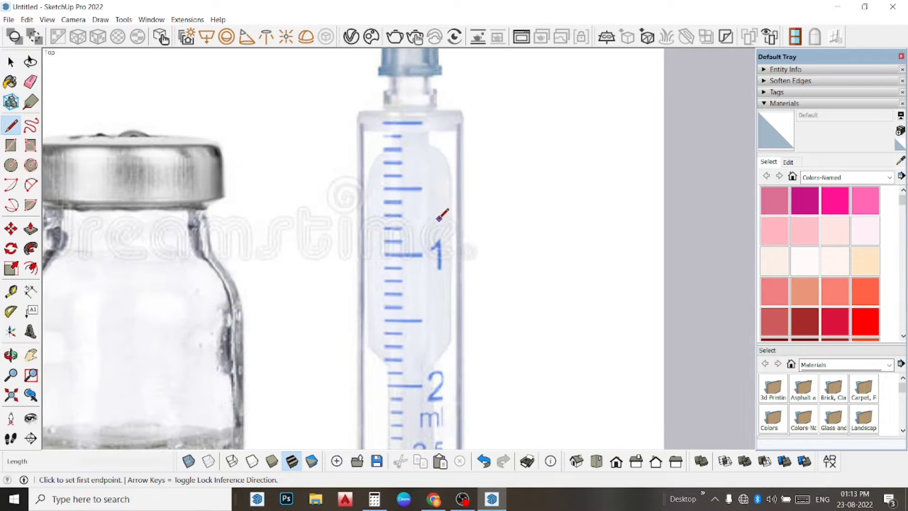
pyautogui.scroll(2, 433, 219)
pyautogui.scroll(2, 128, 208)
pyautogui.scroll(3, 491, 258)
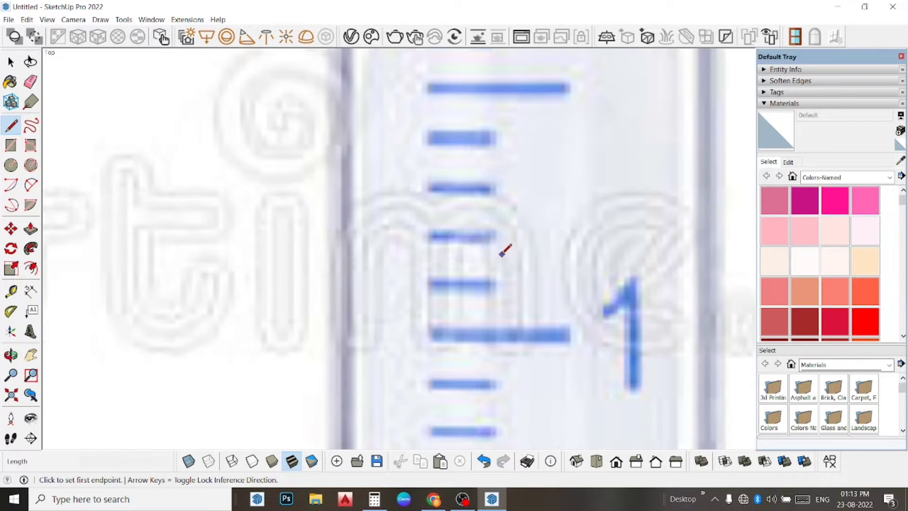
pyautogui.click(336, 257)
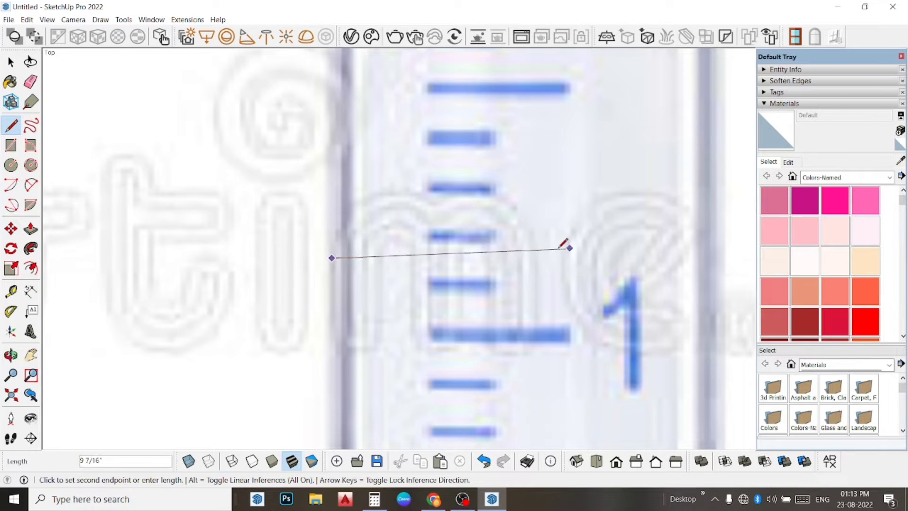
pyautogui.scroll(-1, 544, 251)
pyautogui.scroll(1, 686, 251)
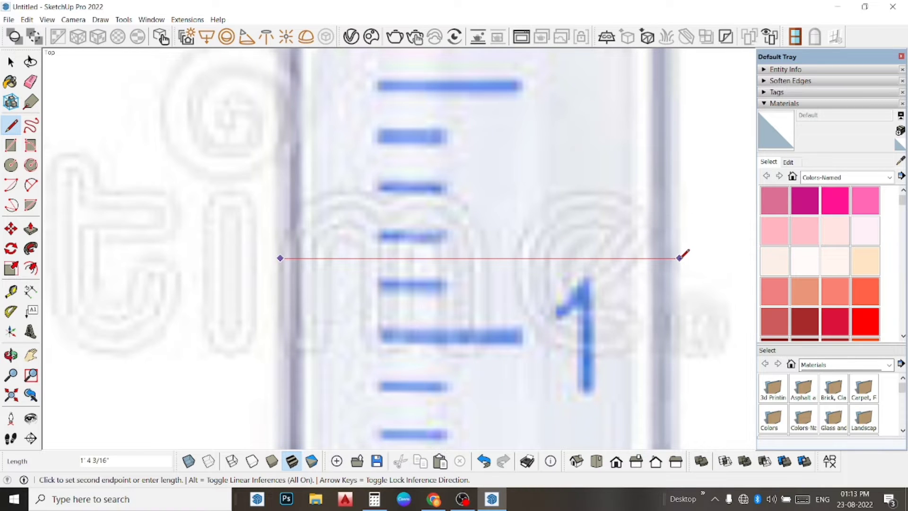
pyautogui.click(680, 258)
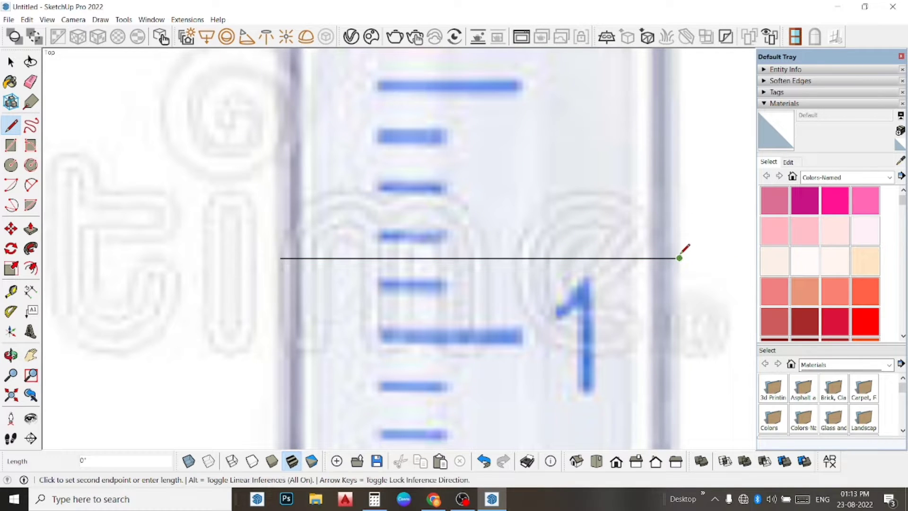
pyautogui.press('space')
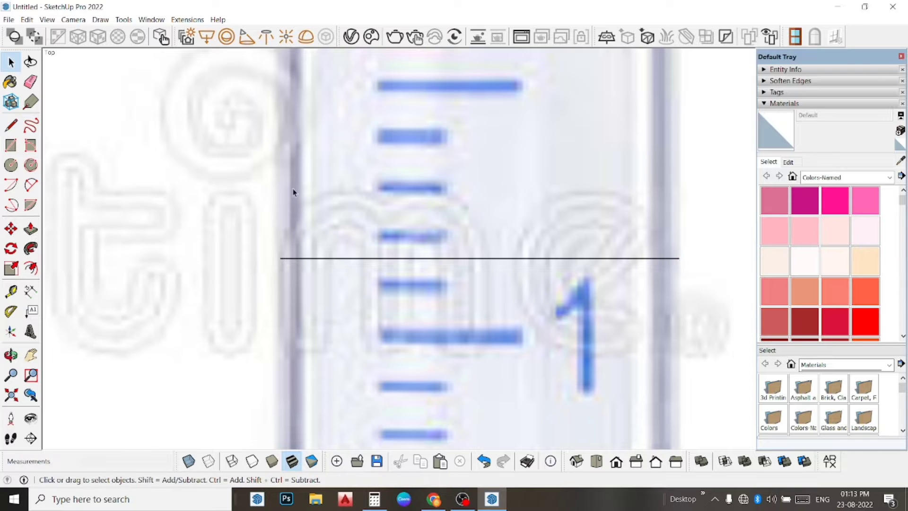
# Step: Draw a vertical centre line from the barrel line's midpoint, above the needle tip to below the base
pyautogui.click(11, 125)
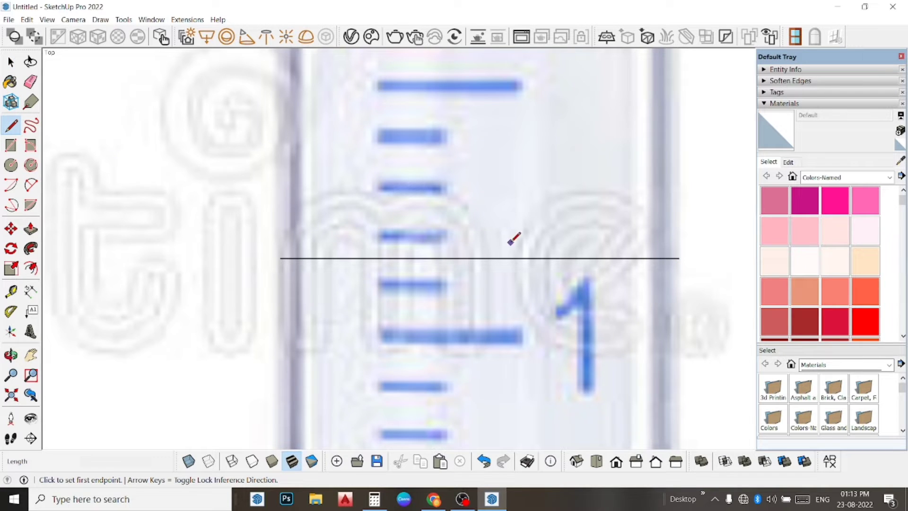
pyautogui.click(480, 258)
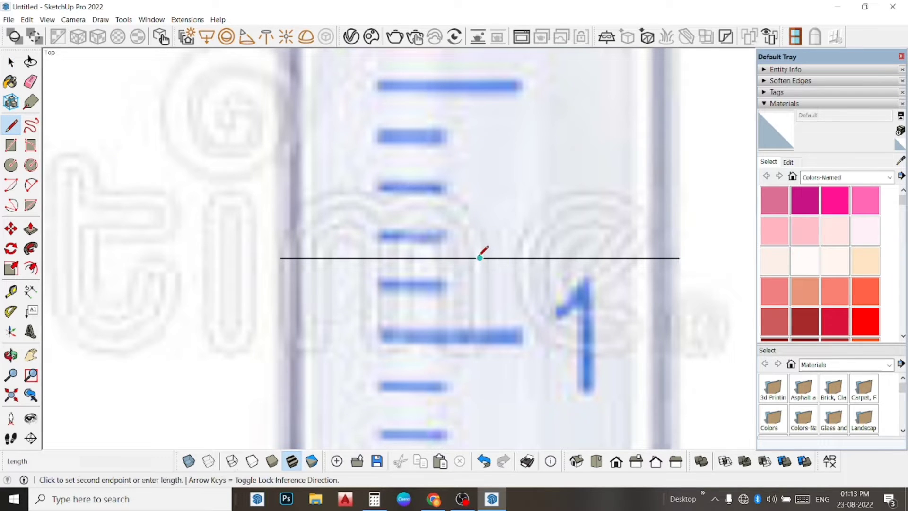
pyautogui.scroll(-1, 480, 255)
pyautogui.scroll(-1, 480, 253)
pyautogui.scroll(-1, 480, 246)
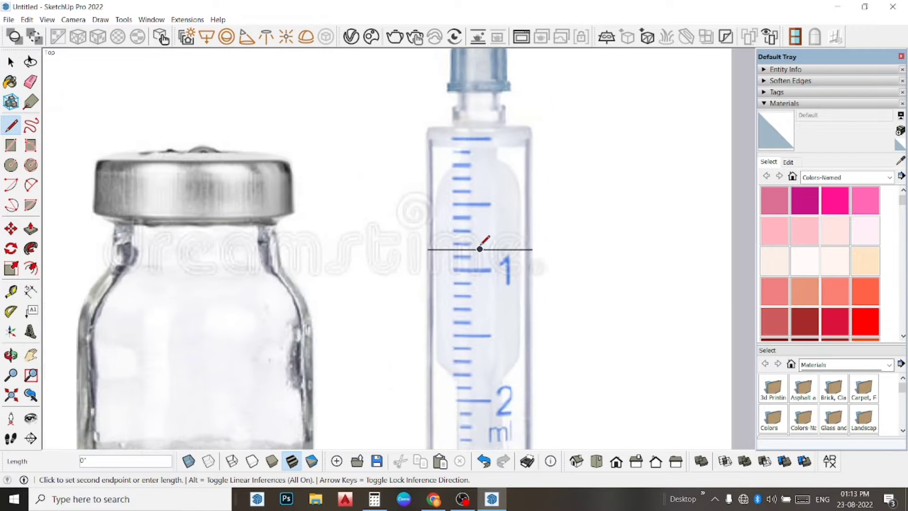
pyautogui.scroll(-1, 480, 246)
pyautogui.scroll(-1, 480, 246)
pyautogui.scroll(-1, 480, 246)
pyautogui.scroll(-1, 480, 246)
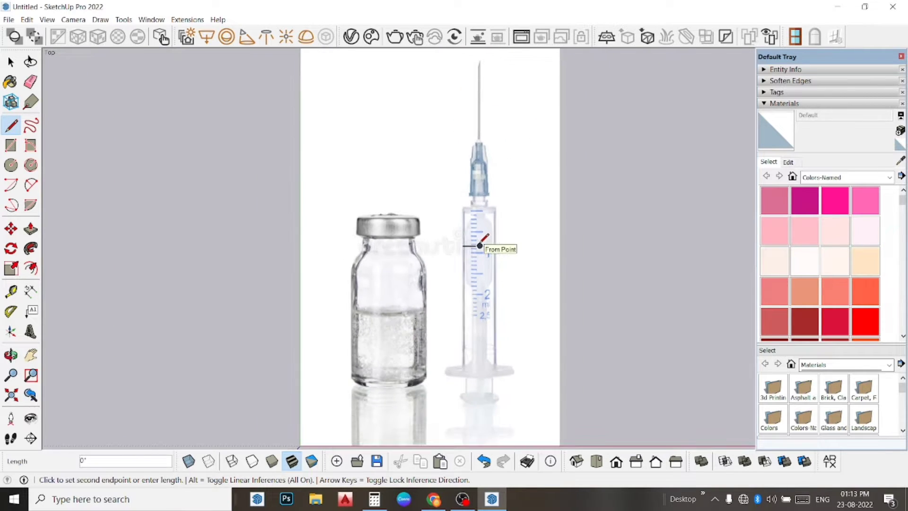
pyautogui.scroll(-1, 480, 246)
pyautogui.scroll(-1, 480, 246)
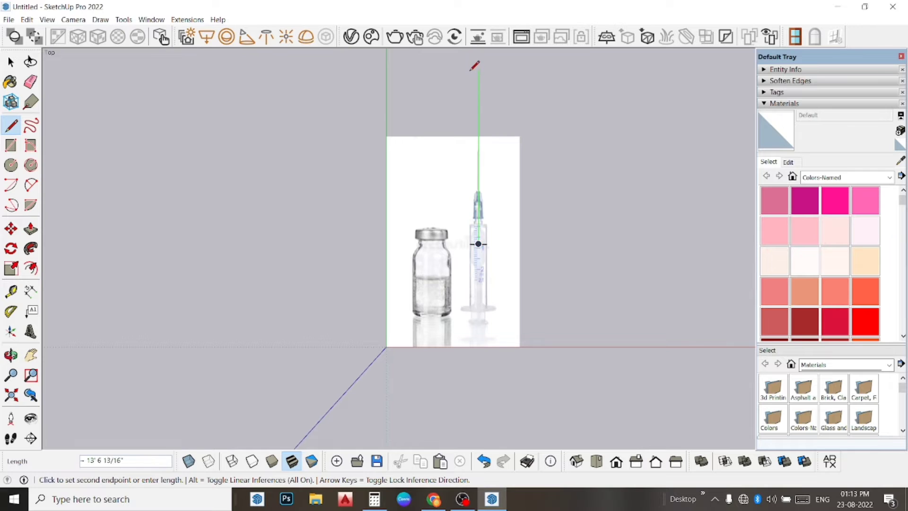
pyautogui.click(479, 98)
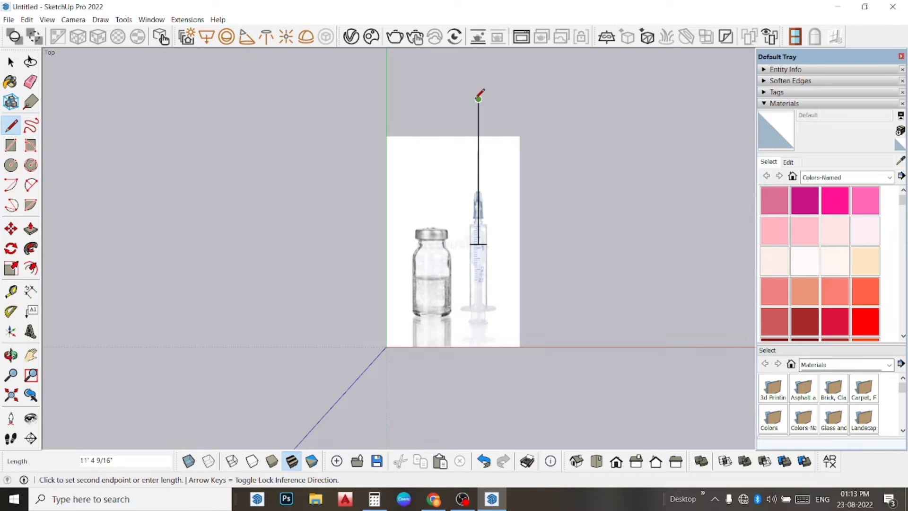
pyautogui.click(479, 414)
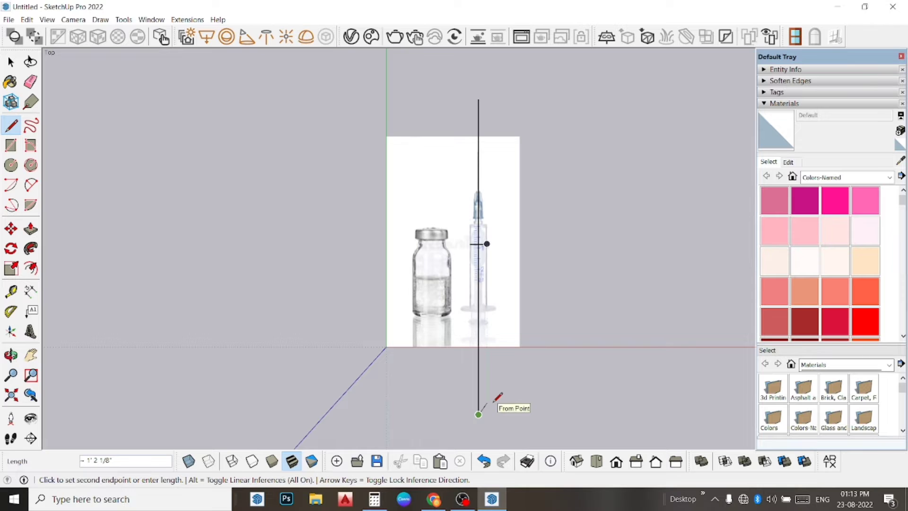
pyautogui.press('Escape')
# Step: Trace an edge from the needle base up its right side to the tip
pyautogui.scroll(1, 473, 150)
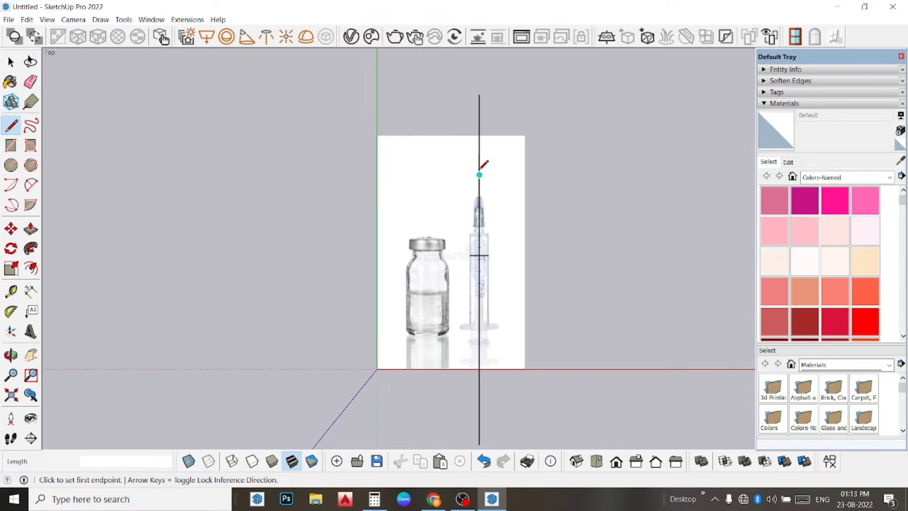
pyautogui.scroll(2, 482, 169)
pyautogui.scroll(2, 511, 192)
pyautogui.scroll(2, 503, 213)
pyautogui.scroll(2, 500, 213)
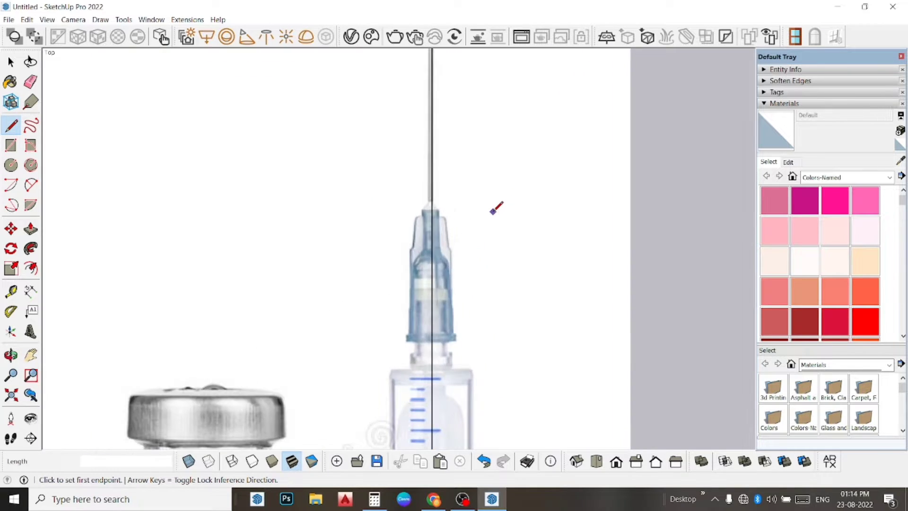
pyautogui.scroll(2, 490, 213)
pyautogui.scroll(1, 473, 208)
pyautogui.scroll(1, 406, 194)
pyautogui.scroll(2, 417, 196)
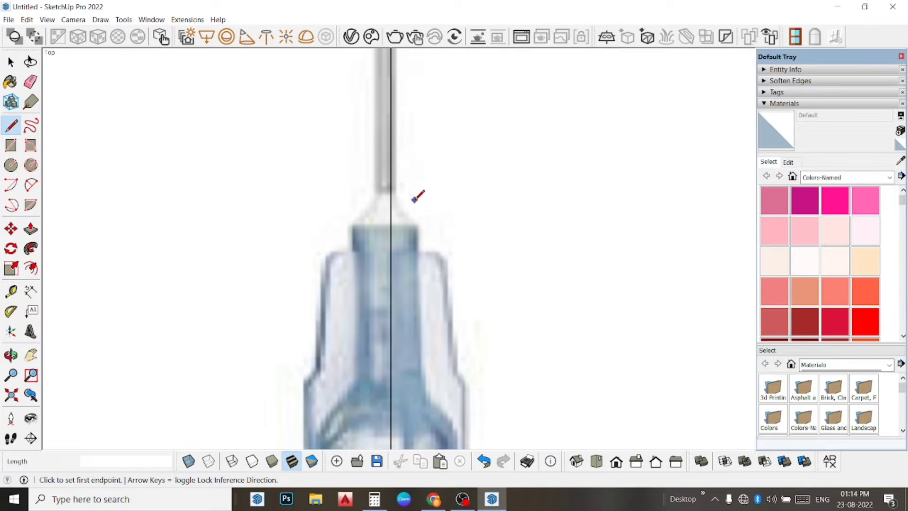
pyautogui.scroll(1, 415, 197)
pyautogui.scroll(1, 421, 196)
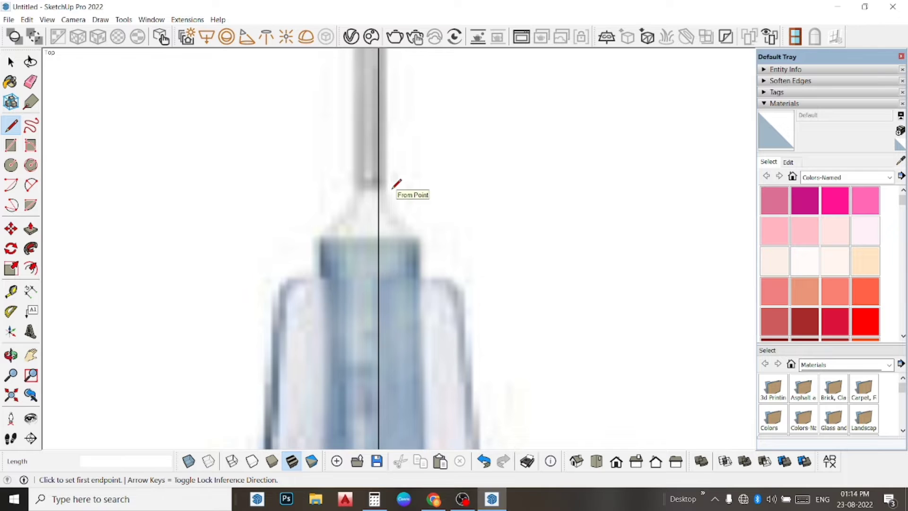
pyautogui.click(386, 192)
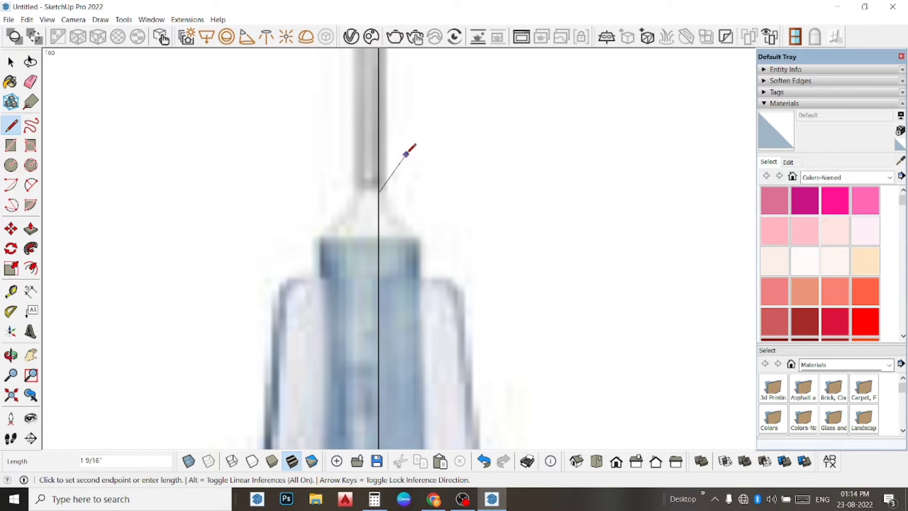
pyautogui.press('Escape')
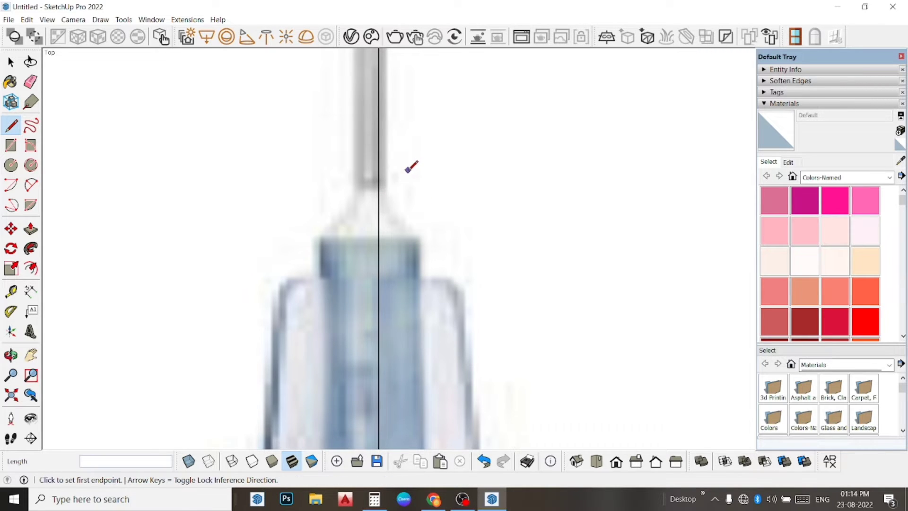
pyautogui.click(420, 235)
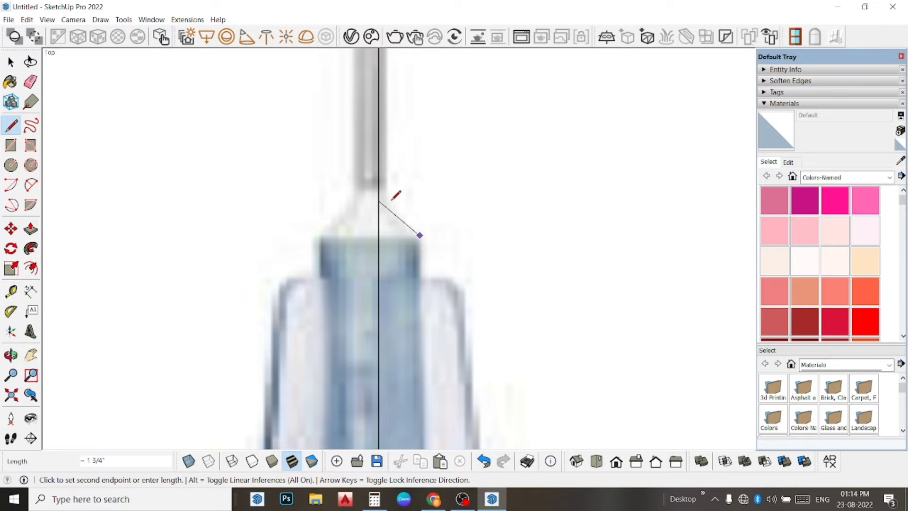
pyautogui.scroll(2, 393, 198)
pyautogui.scroll(2, 393, 198)
pyautogui.scroll(2, 384, 191)
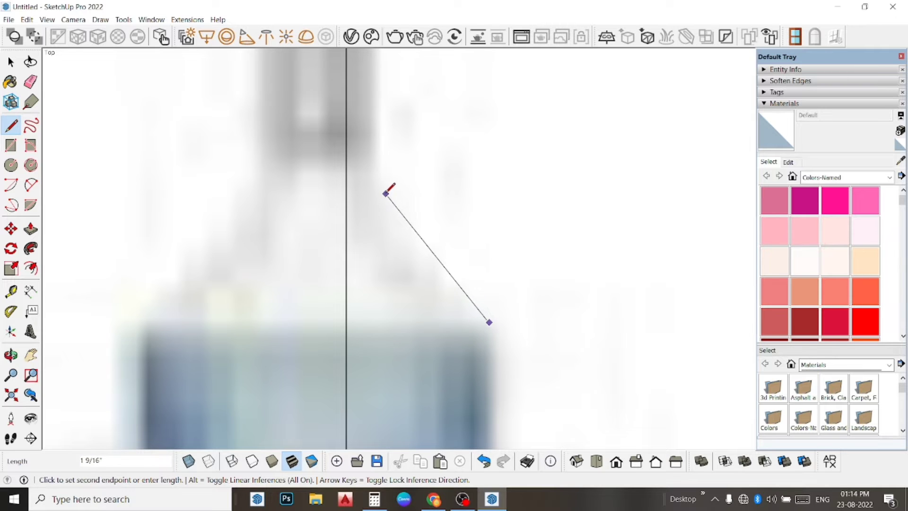
pyautogui.scroll(1, 387, 192)
pyautogui.scroll(1, 388, 192)
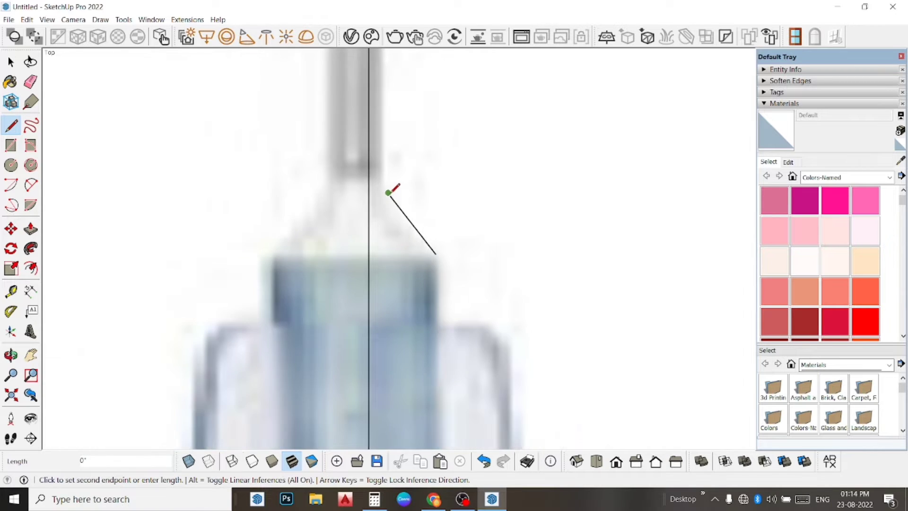
pyautogui.scroll(1, 388, 193)
pyautogui.scroll(-1, 390, 193)
pyautogui.scroll(-1, 392, 192)
pyautogui.scroll(-1, 394, 191)
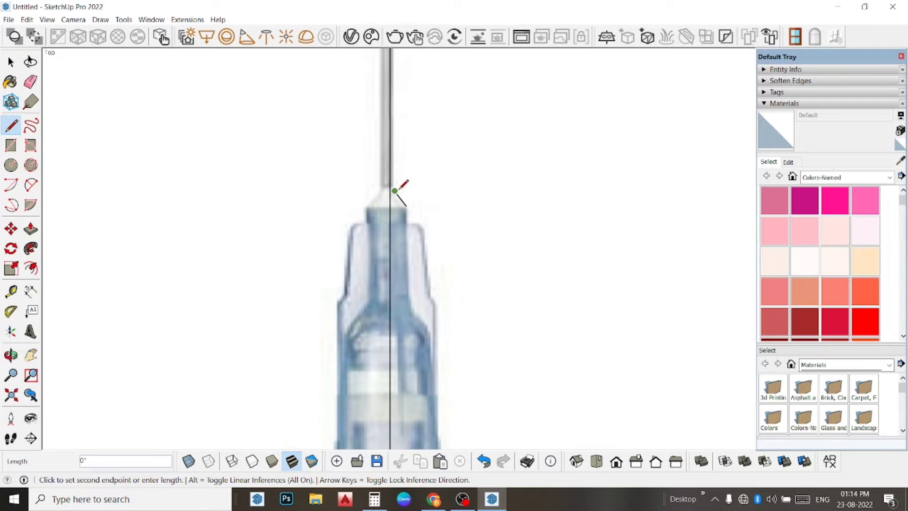
pyautogui.scroll(-1, 395, 190)
pyautogui.scroll(-1, 397, 190)
pyautogui.scroll(-1, 396, 186)
pyautogui.scroll(-1, 396, 185)
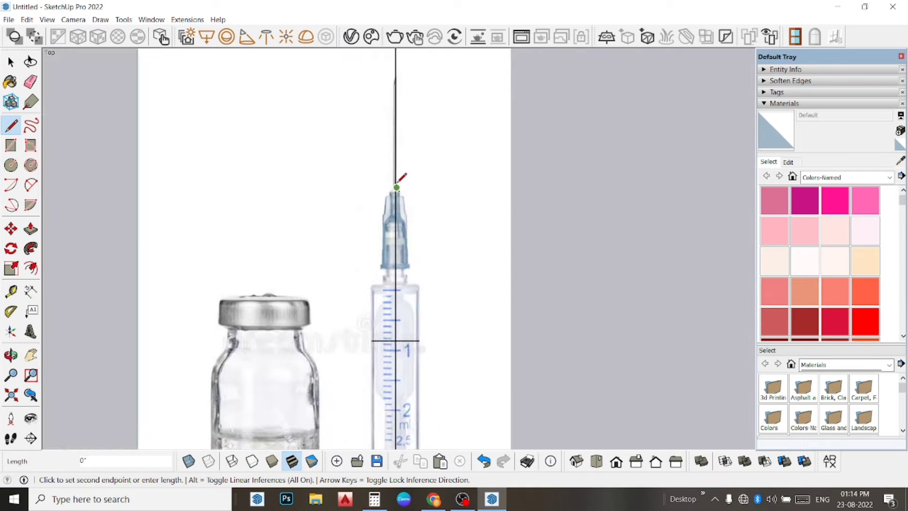
pyautogui.scroll(-1, 396, 184)
pyautogui.scroll(-1, 396, 185)
pyautogui.scroll(1, 417, 78)
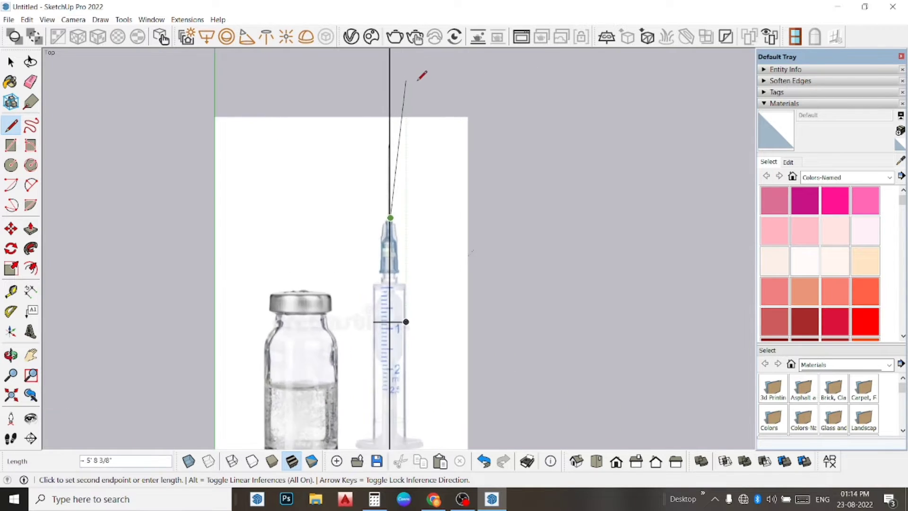
pyautogui.scroll(1, 409, 116)
pyautogui.scroll(2, 377, 130)
pyautogui.scroll(1, 372, 137)
pyautogui.scroll(1, 378, 151)
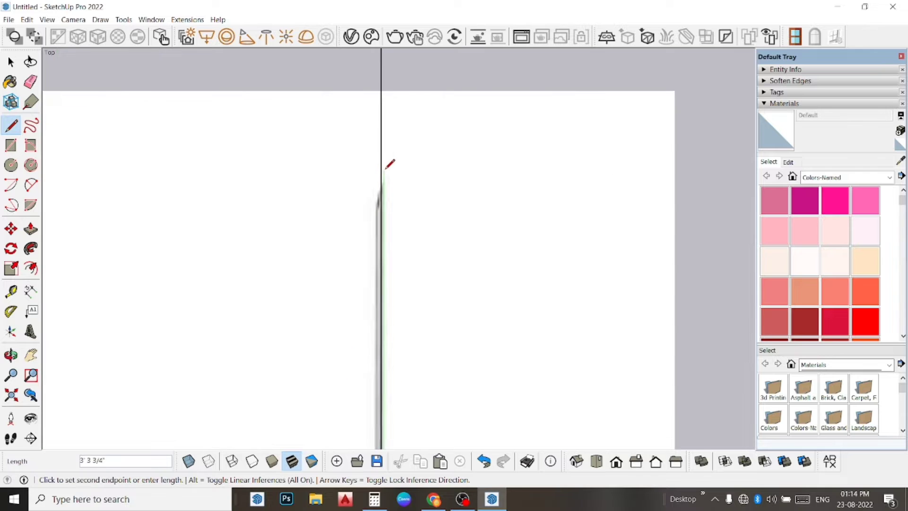
pyautogui.scroll(2, 426, 210)
pyautogui.scroll(1, 402, 206)
pyautogui.scroll(1, 378, 201)
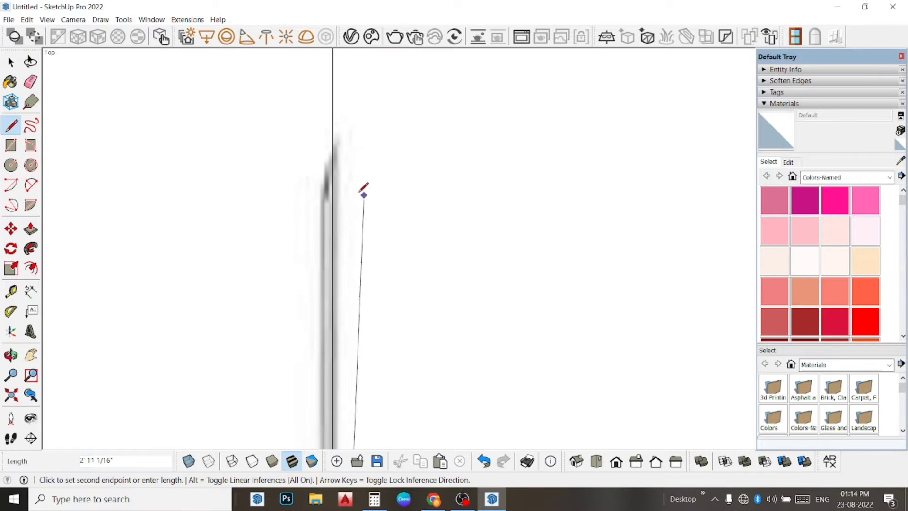
pyautogui.scroll(1, 345, 187)
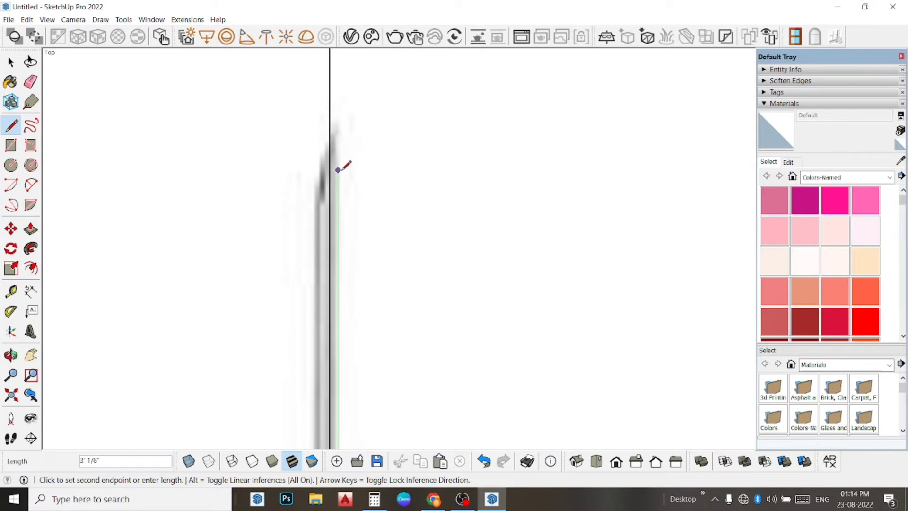
pyautogui.click(337, 117)
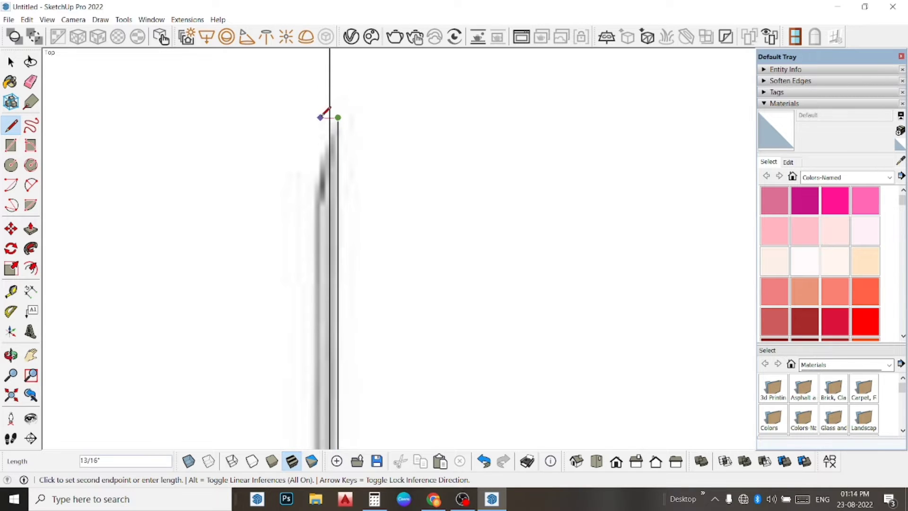
# Step: Close the needle tip with a short horizontal edge to the centre line
pyautogui.scroll(1, 331, 116)
pyautogui.click(329, 117)
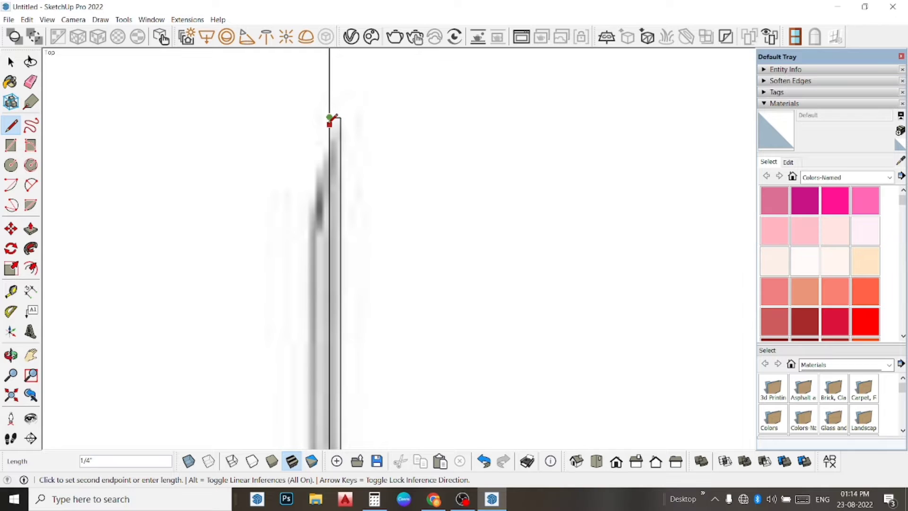
pyautogui.press('Escape')
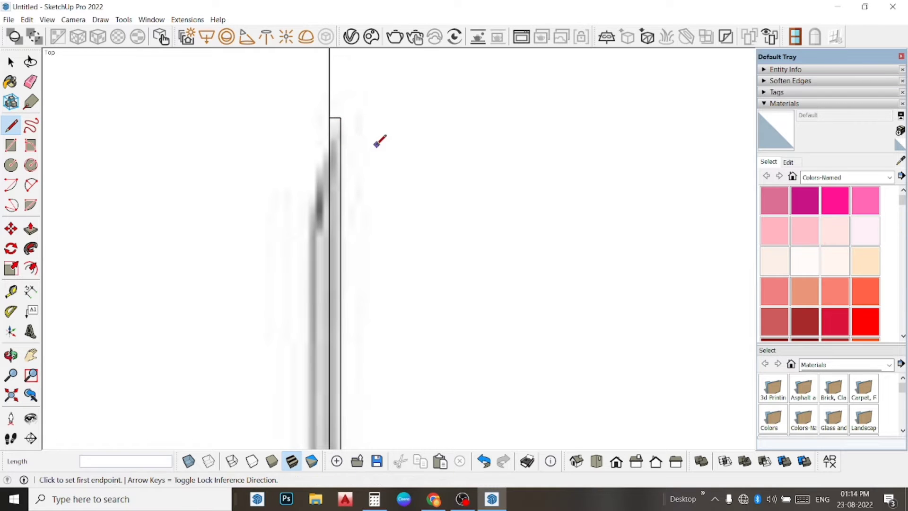
# Step: Trace the hub top: a short vertical edge, a horizontal edge to the step, and the chamfer
pyautogui.scroll(-1, 377, 143)
pyautogui.scroll(-1, 375, 140)
pyautogui.scroll(-1, 201, 116)
pyautogui.scroll(-1, 211, 134)
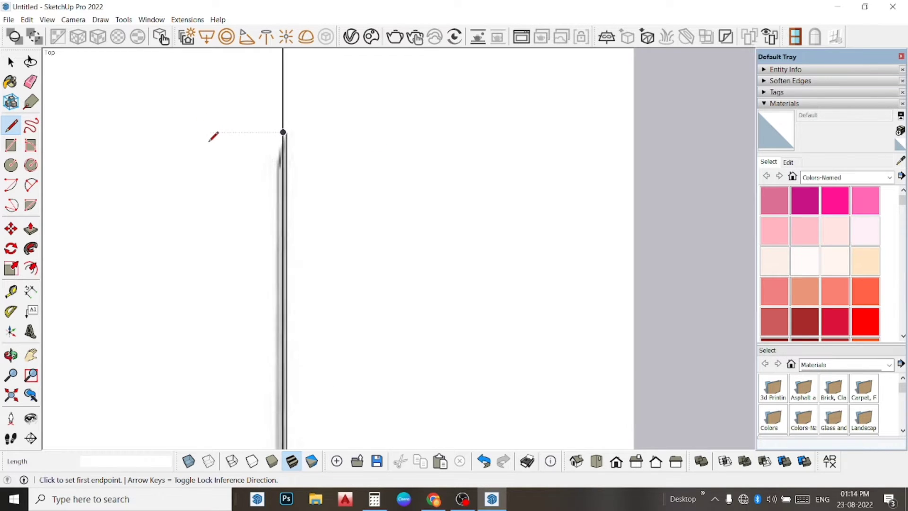
pyautogui.scroll(-1, 213, 137)
pyautogui.scroll(-1, 282, 189)
pyautogui.scroll(-1, 330, 235)
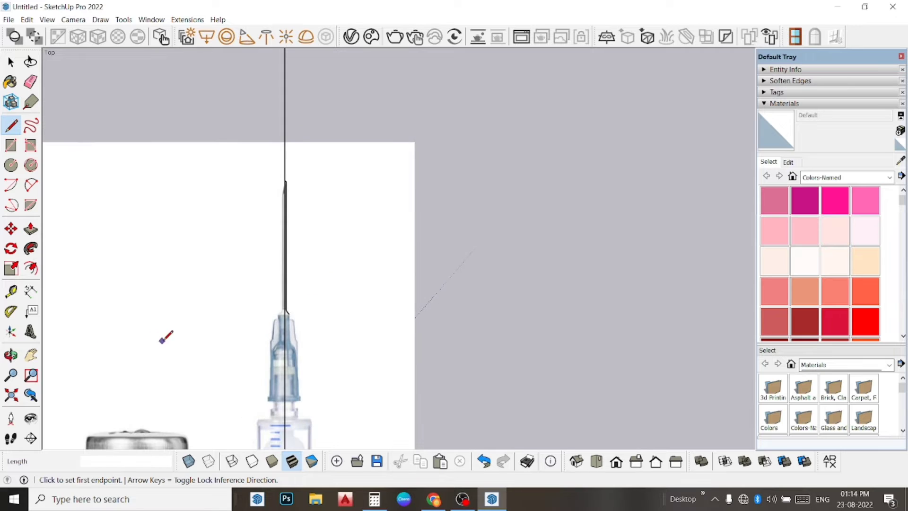
pyautogui.scroll(2, 182, 331)
pyautogui.scroll(1, 353, 365)
pyautogui.scroll(1, 357, 308)
pyautogui.scroll(1, 363, 253)
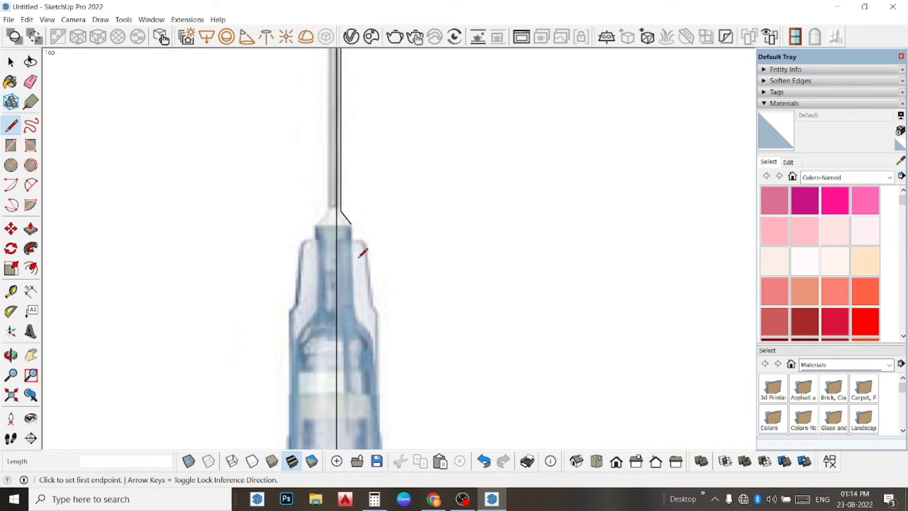
pyautogui.scroll(1, 362, 253)
pyautogui.scroll(1, 344, 199)
pyautogui.scroll(1, 348, 202)
pyautogui.scroll(1, 354, 211)
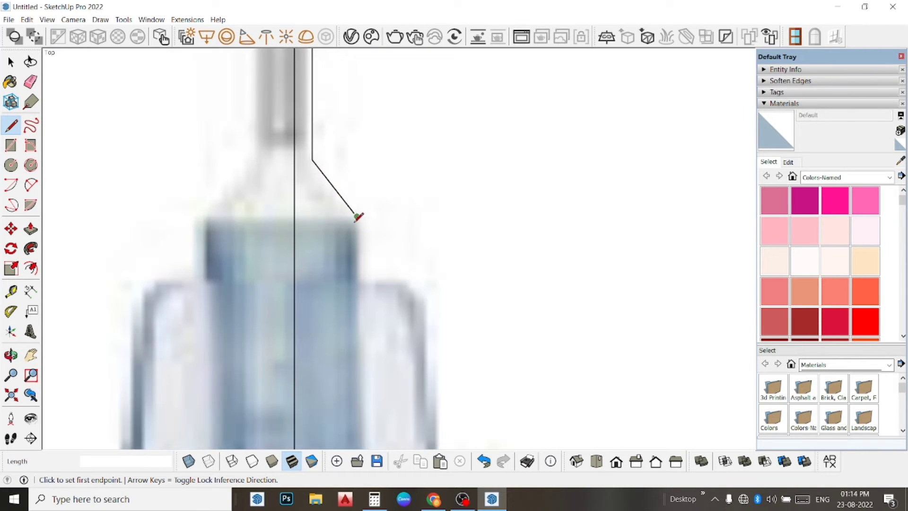
pyautogui.click(357, 216)
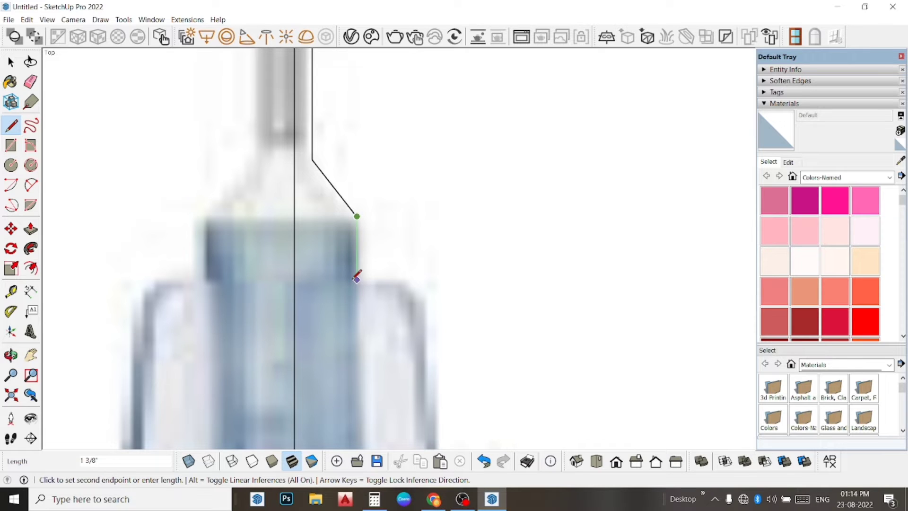
pyautogui.click(357, 284)
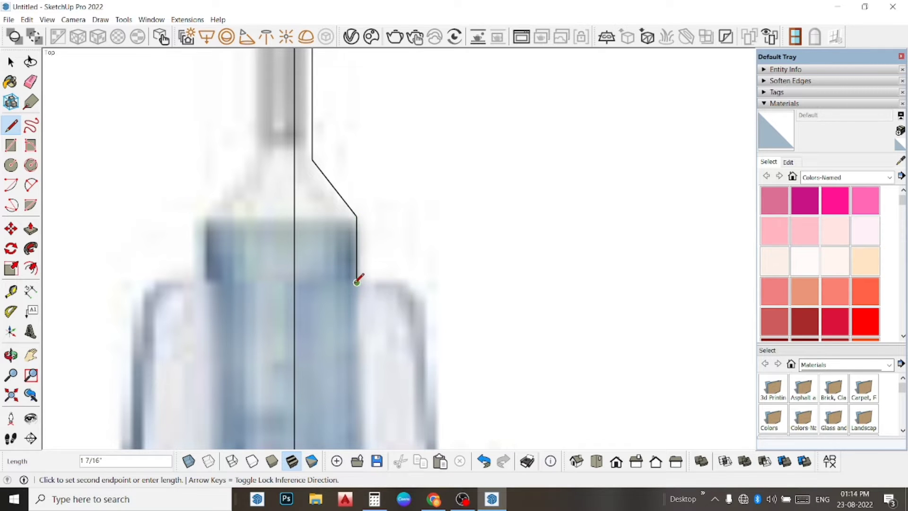
pyautogui.click(402, 282)
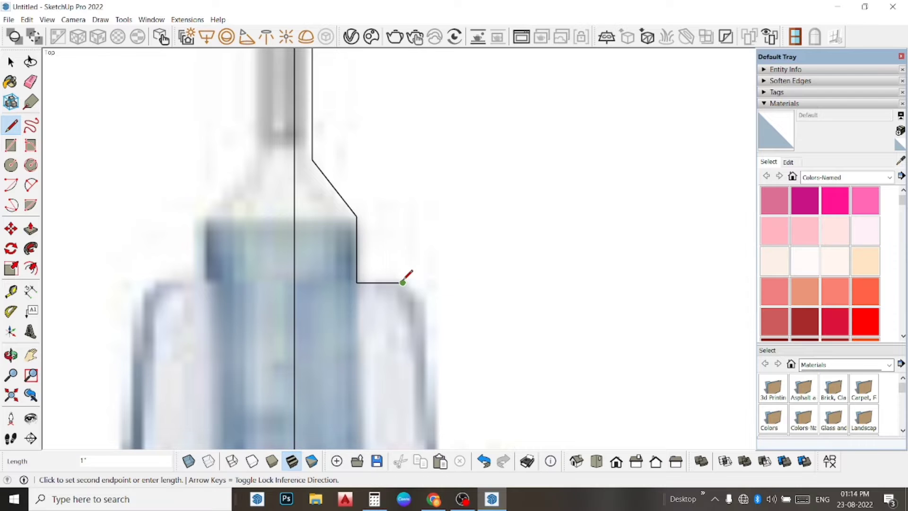
pyautogui.click(428, 305)
# Step: Trace the hub's tapered side, corner slant, straight side and small angled edge
pyautogui.scroll(-1, 428, 336)
pyautogui.scroll(-1, 430, 331)
pyautogui.scroll(-1, 425, 322)
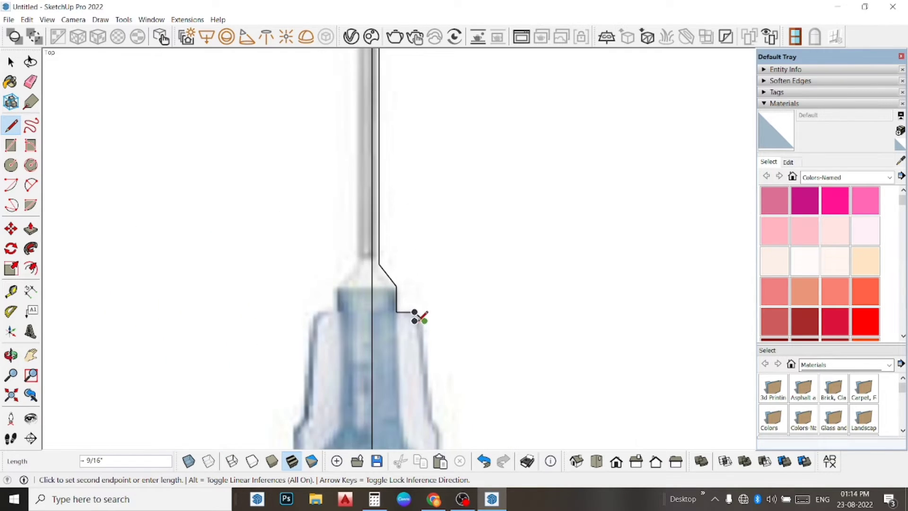
pyautogui.scroll(-1, 425, 317)
pyautogui.scroll(-1, 433, 326)
pyautogui.scroll(1, 447, 407)
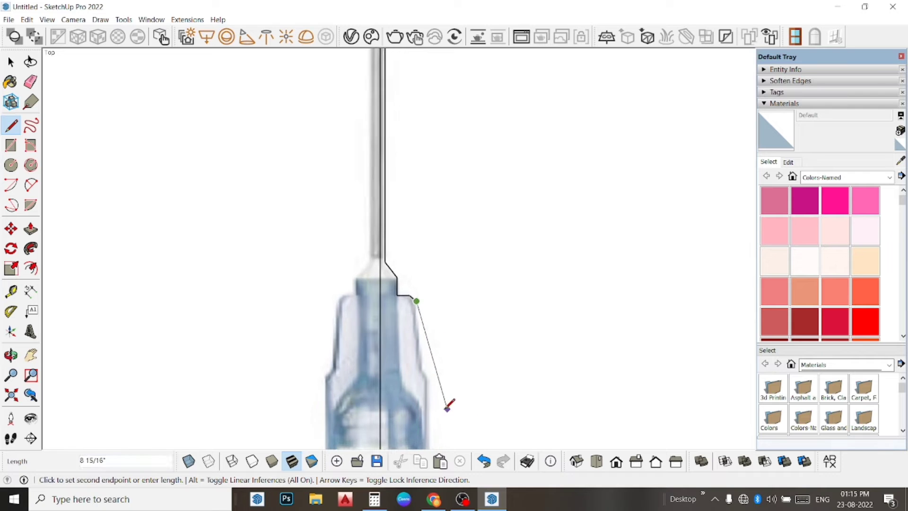
pyautogui.scroll(1, 421, 376)
pyautogui.scroll(2, 419, 372)
pyautogui.scroll(1, 413, 373)
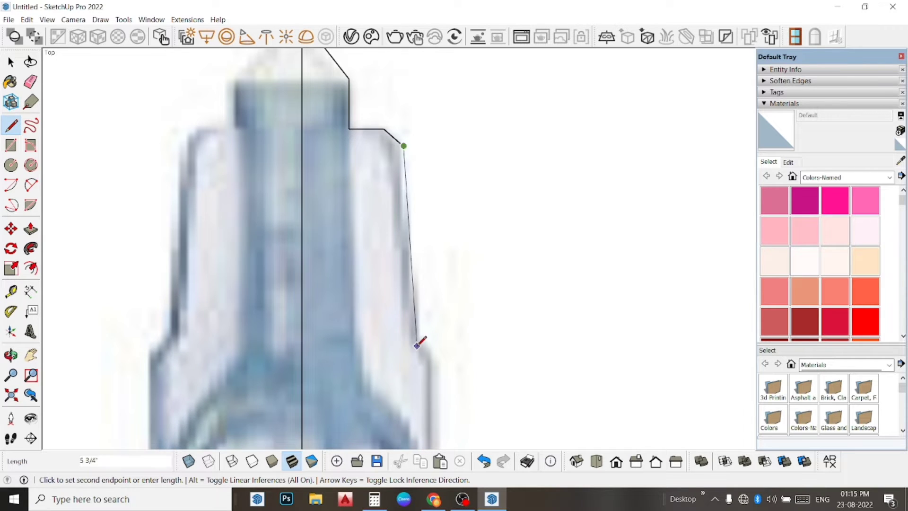
pyautogui.scroll(2, 419, 342)
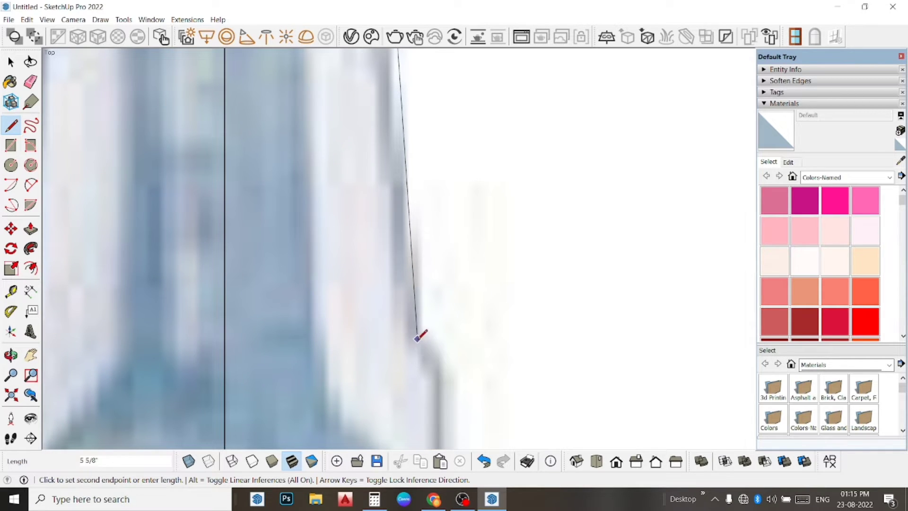
pyautogui.click(417, 338)
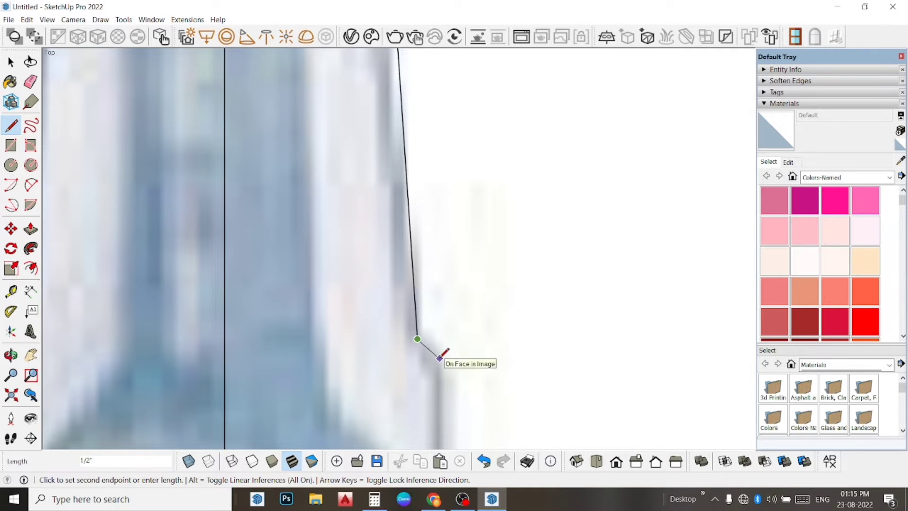
pyautogui.click(439, 358)
pyautogui.scroll(-1, 432, 354)
pyautogui.scroll(-1, 428, 351)
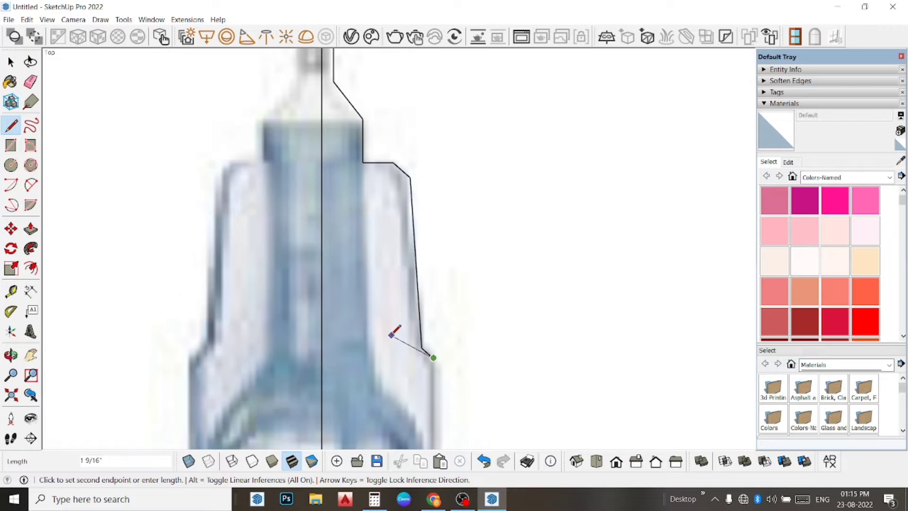
pyautogui.scroll(-1, 395, 331)
pyautogui.scroll(-1, 393, 336)
pyautogui.scroll(-1, 393, 344)
pyautogui.scroll(-1, 399, 345)
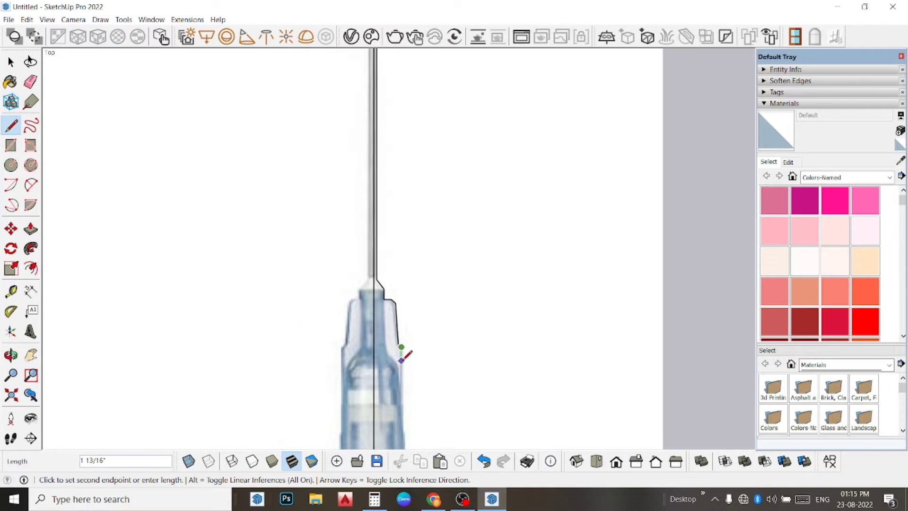
pyautogui.scroll(-1, 402, 349)
pyautogui.scroll(1, 411, 432)
pyautogui.scroll(1, 407, 423)
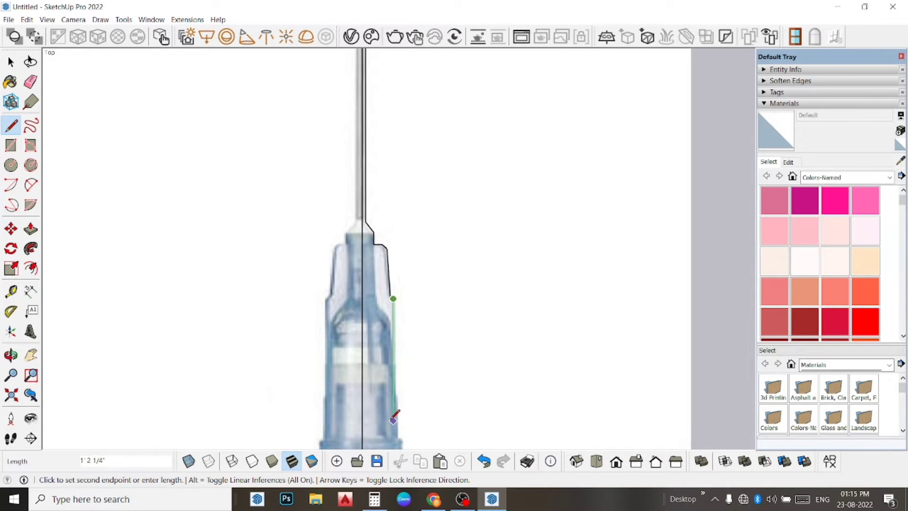
pyautogui.scroll(2, 397, 407)
pyautogui.scroll(1, 401, 395)
pyautogui.scroll(1, 401, 395)
pyautogui.scroll(2, 403, 381)
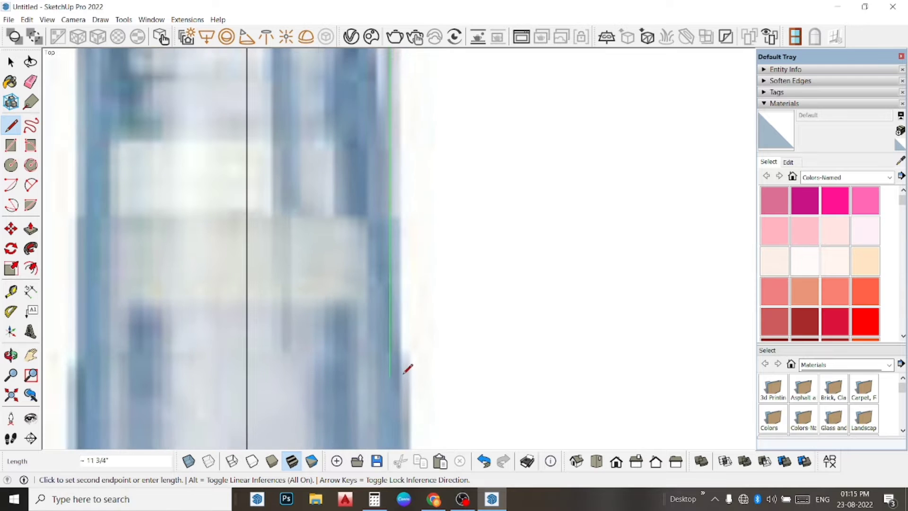
pyautogui.scroll(1, 407, 364)
pyautogui.scroll(1, 406, 355)
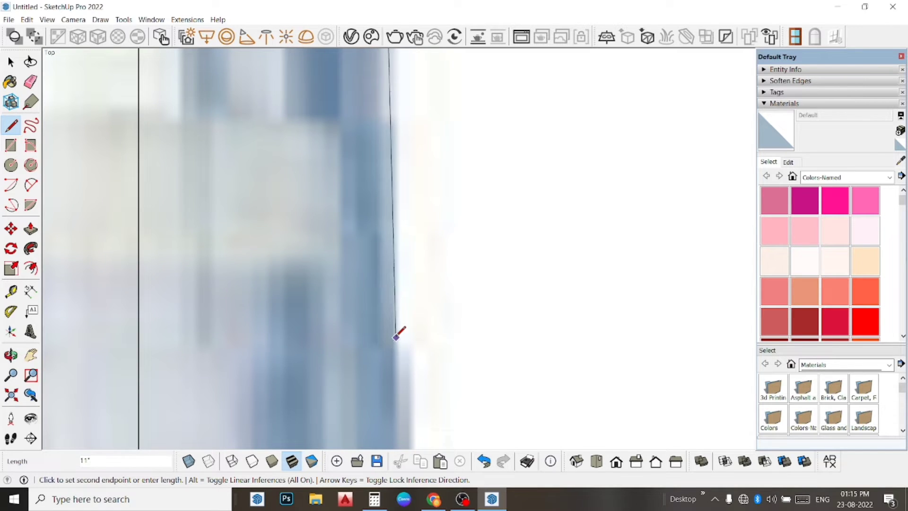
pyautogui.click(395, 337)
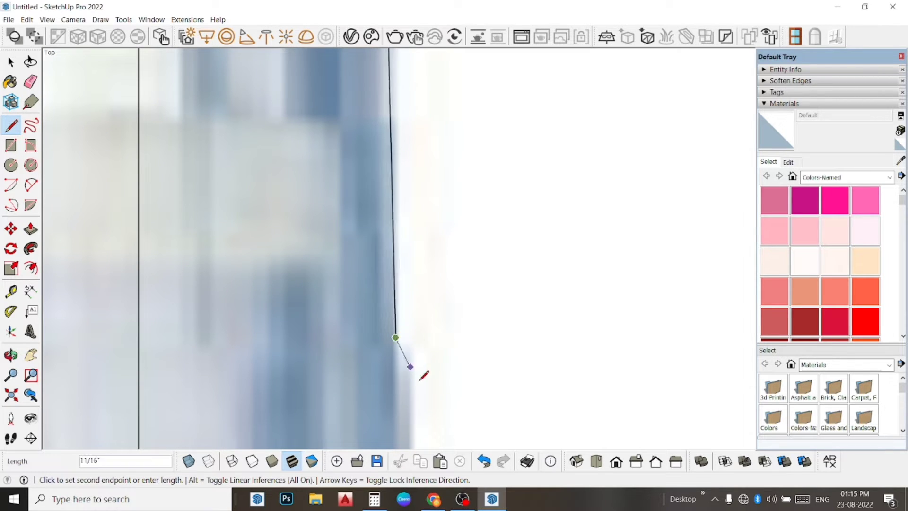
pyautogui.click(415, 353)
# Step: Trace the vertical side down to the lower flare and angle outward toward the base flange
pyautogui.scroll(-2, 384, 352)
pyautogui.scroll(-2, 385, 351)
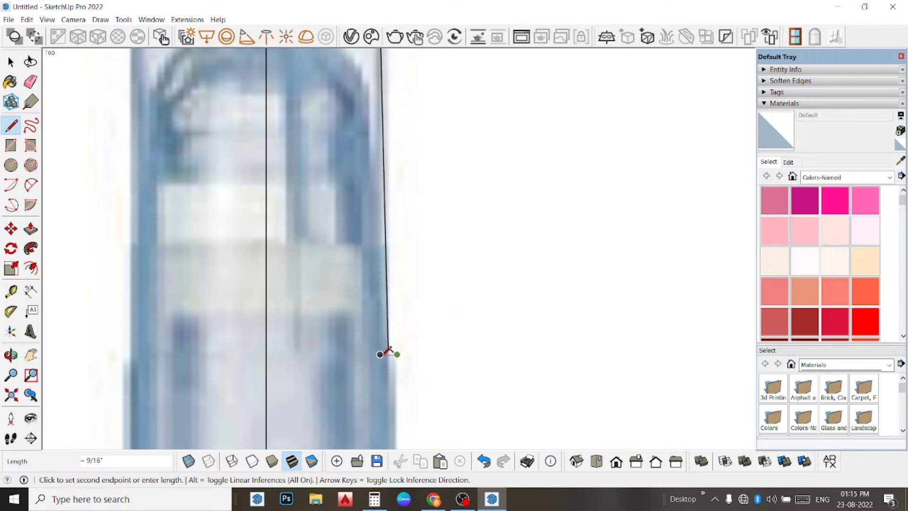
pyautogui.scroll(-2, 385, 350)
pyautogui.scroll(-2, 387, 357)
pyautogui.scroll(-2, 392, 378)
pyautogui.scroll(-1, 397, 416)
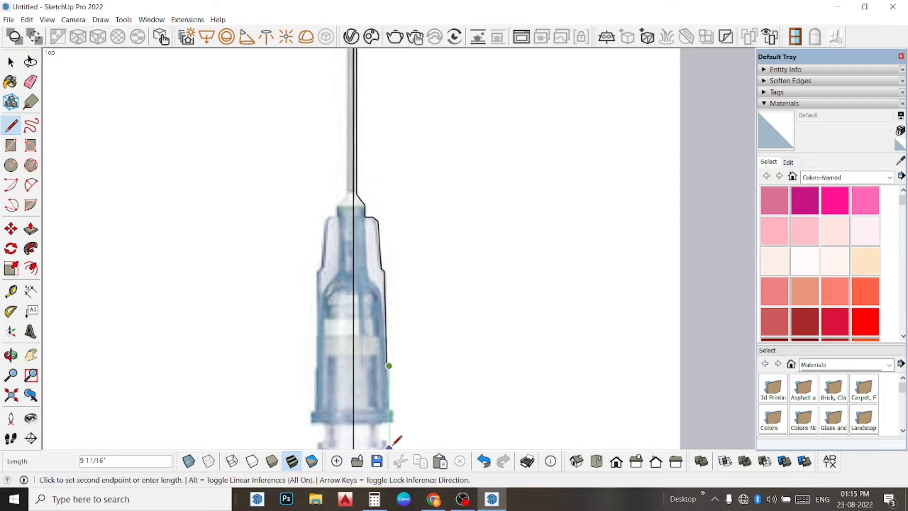
pyautogui.scroll(3, 392, 426)
pyautogui.scroll(2, 388, 411)
pyautogui.scroll(3, 391, 401)
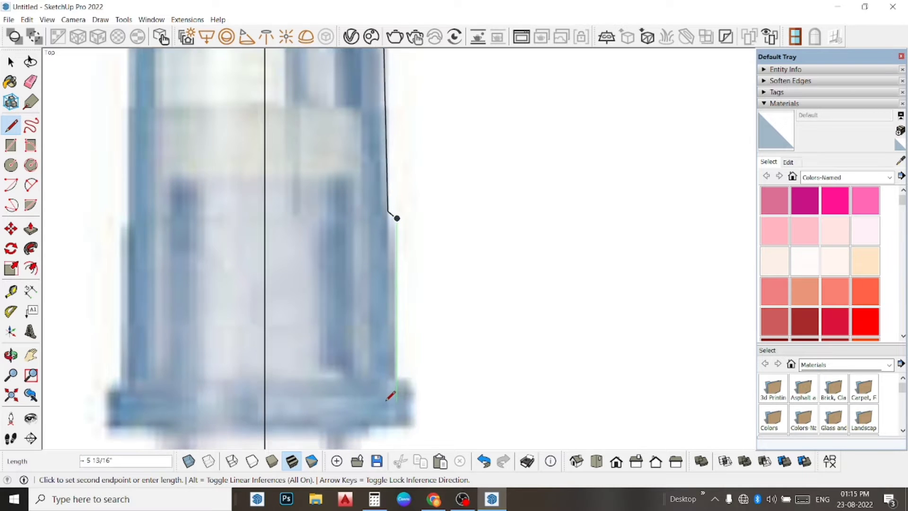
pyautogui.scroll(2, 397, 378)
pyautogui.scroll(1, 399, 378)
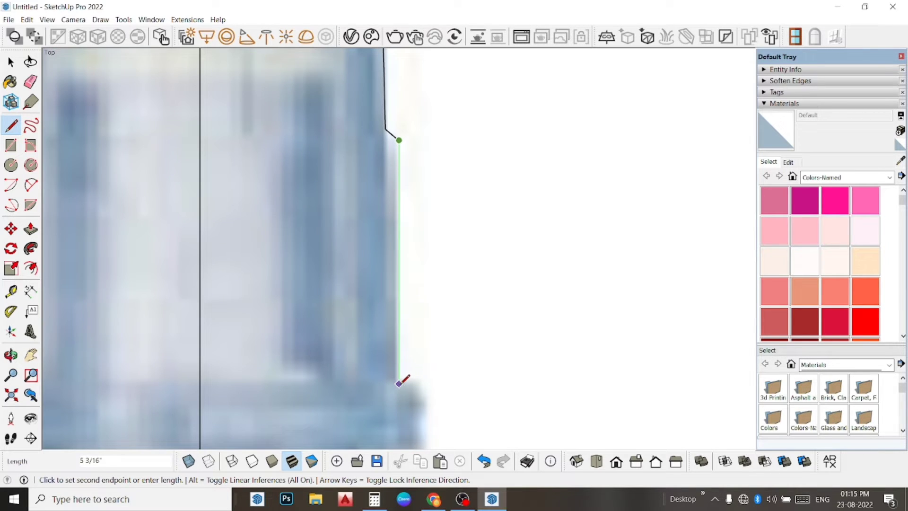
pyautogui.click(399, 377)
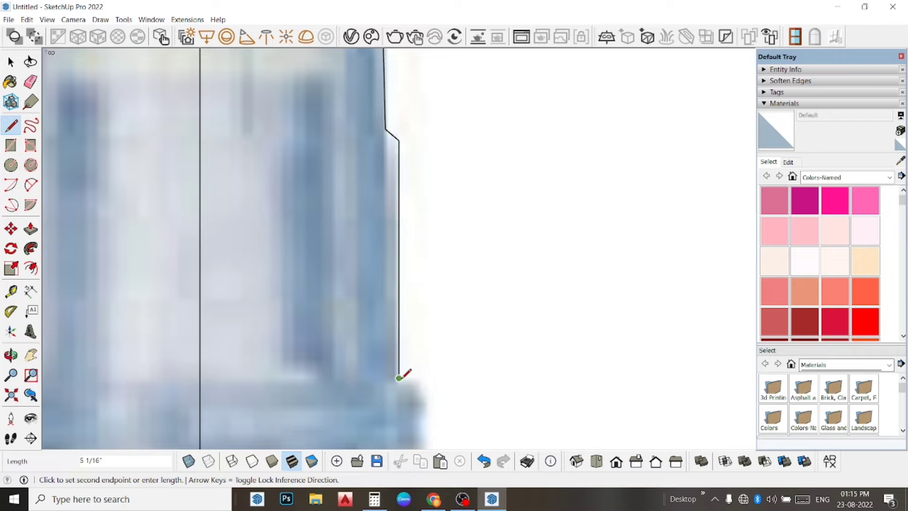
pyautogui.click(425, 394)
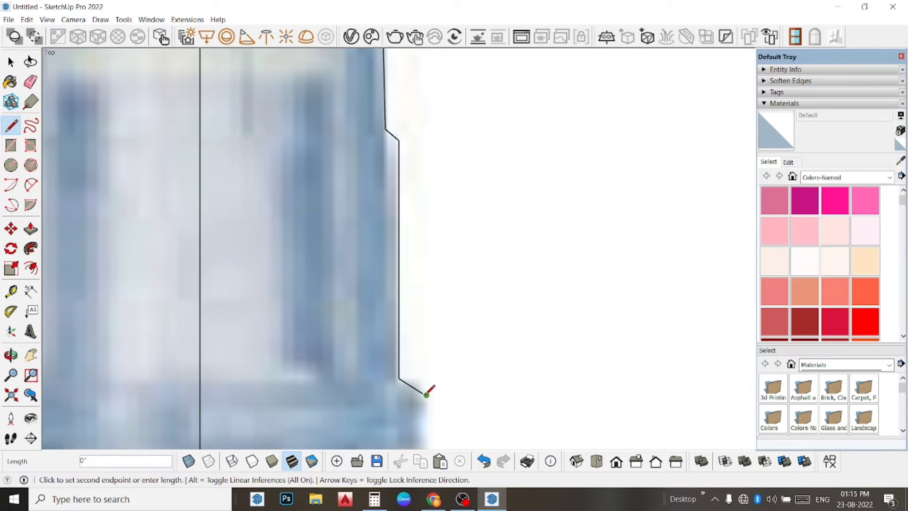
pyautogui.scroll(-1, 425, 395)
pyautogui.scroll(-1, 424, 395)
pyautogui.scroll(-1, 424, 395)
pyautogui.scroll(-1, 424, 398)
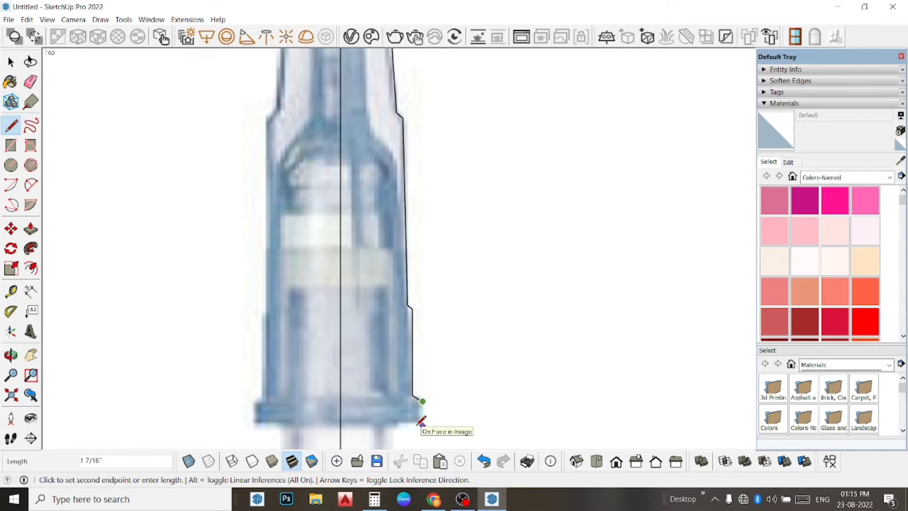
# Step: Trace the outline down the outer edge of the hub's base flange
pyautogui.click(422, 423)
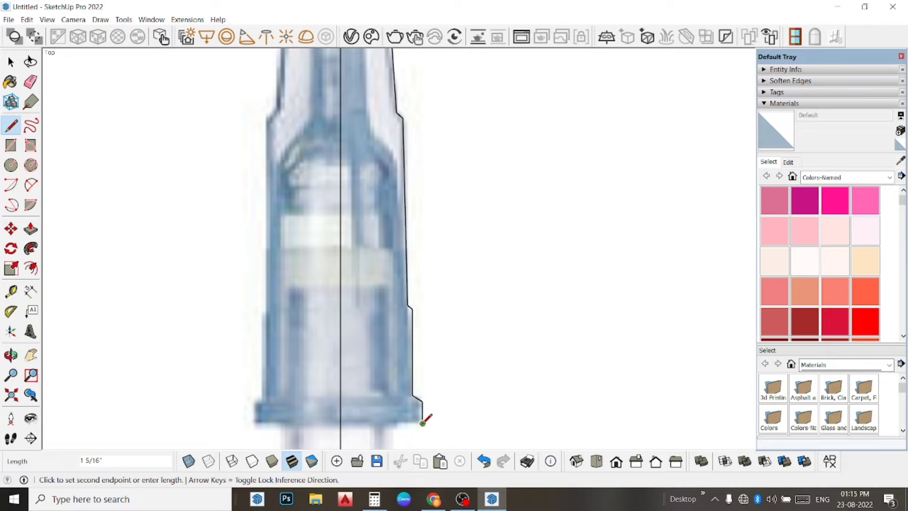
pyautogui.scroll(1, 396, 427)
pyautogui.scroll(1, 402, 427)
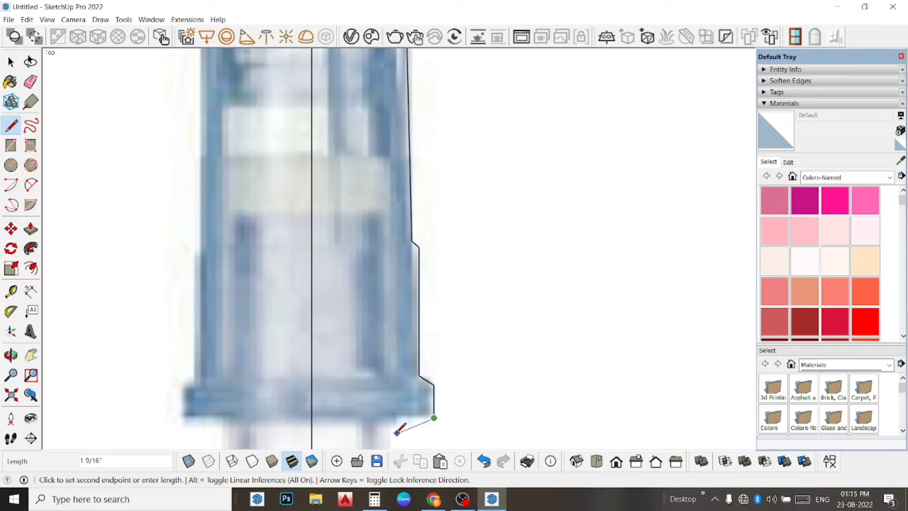
pyautogui.scroll(2, 400, 423)
pyautogui.scroll(-1, 400, 417)
pyautogui.scroll(-1, 390, 395)
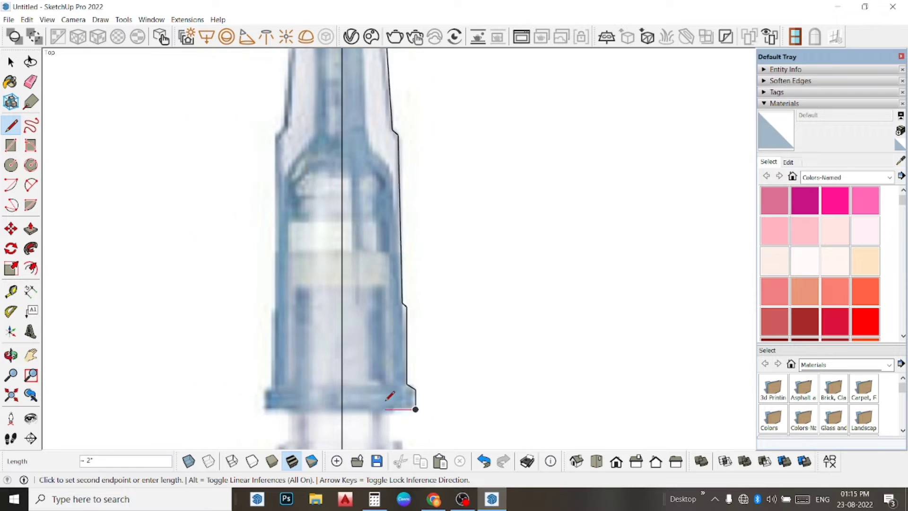
pyautogui.scroll(-1, 350, 394)
pyautogui.scroll(-1, 352, 396)
pyautogui.scroll(-1, 349, 402)
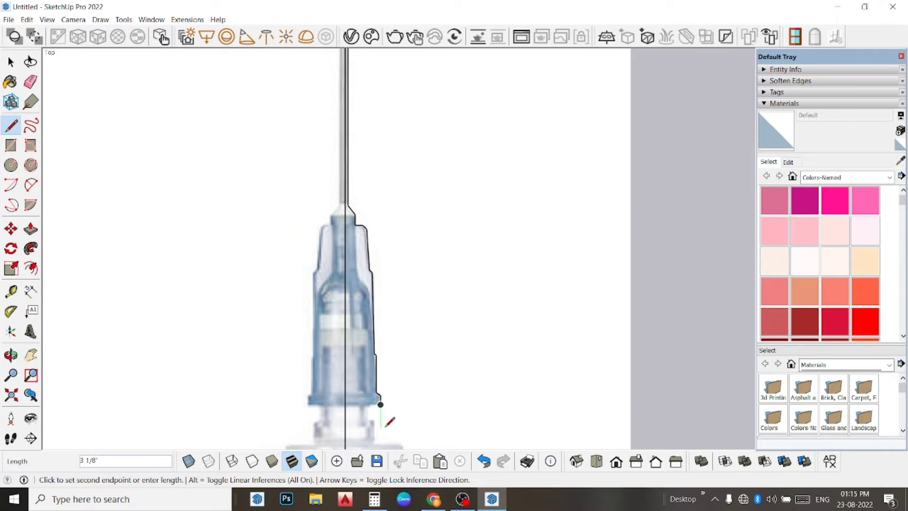
pyautogui.scroll(1, 385, 423)
pyautogui.scroll(1, 373, 420)
pyautogui.scroll(1, 371, 418)
pyautogui.scroll(2, 364, 407)
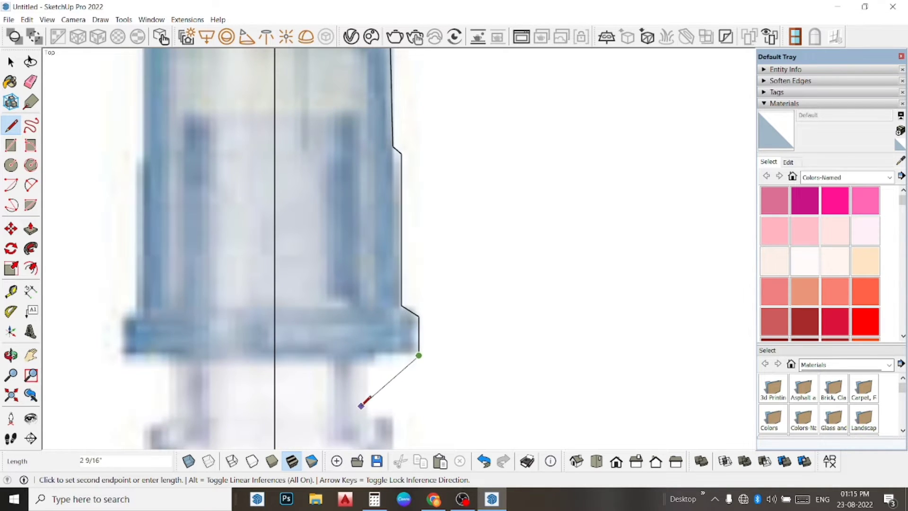
pyautogui.scroll(1, 371, 354)
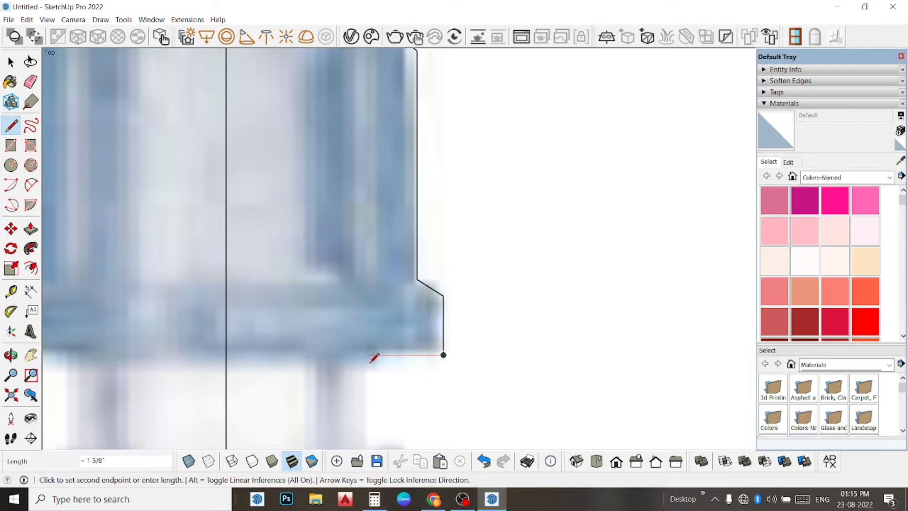
# Step: Trace the flange underside inward, down into the collar, and add a short horizontal step
pyautogui.click(368, 356)
pyautogui.scroll(-1, 363, 392)
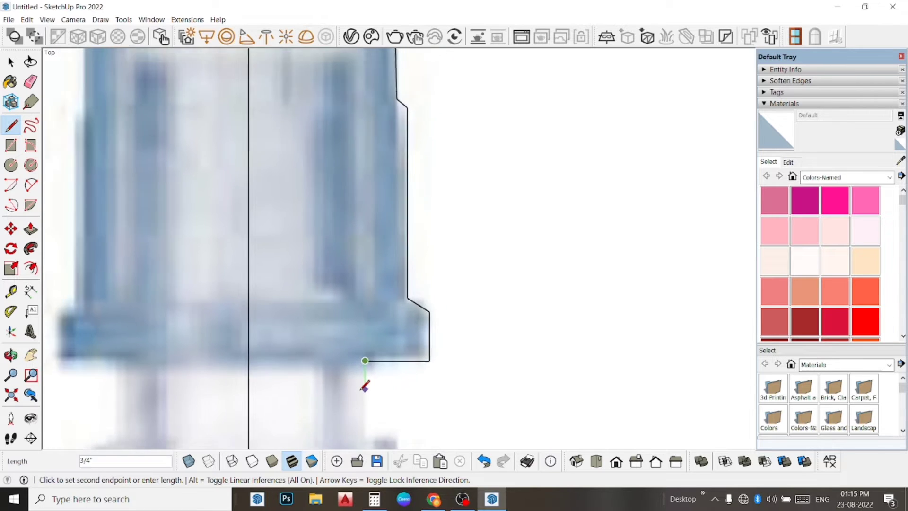
pyautogui.scroll(-1, 367, 385)
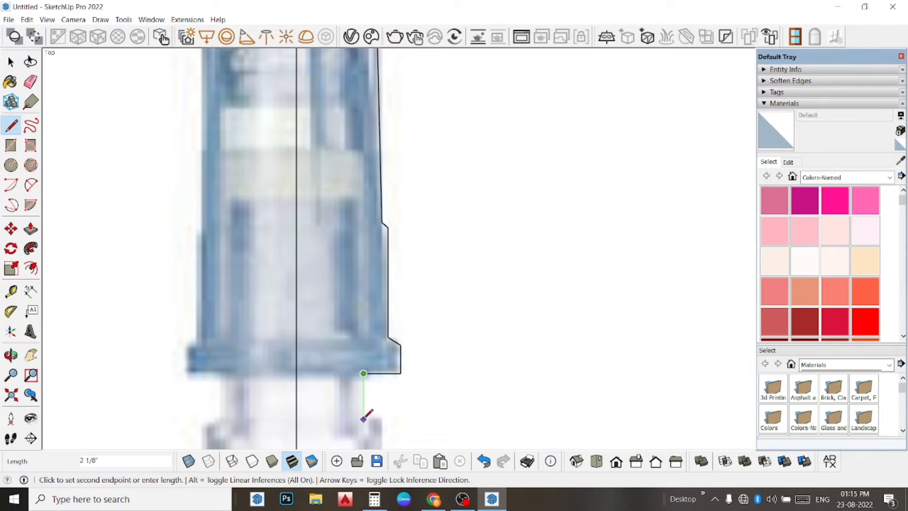
pyautogui.click(363, 419)
pyautogui.click(381, 419)
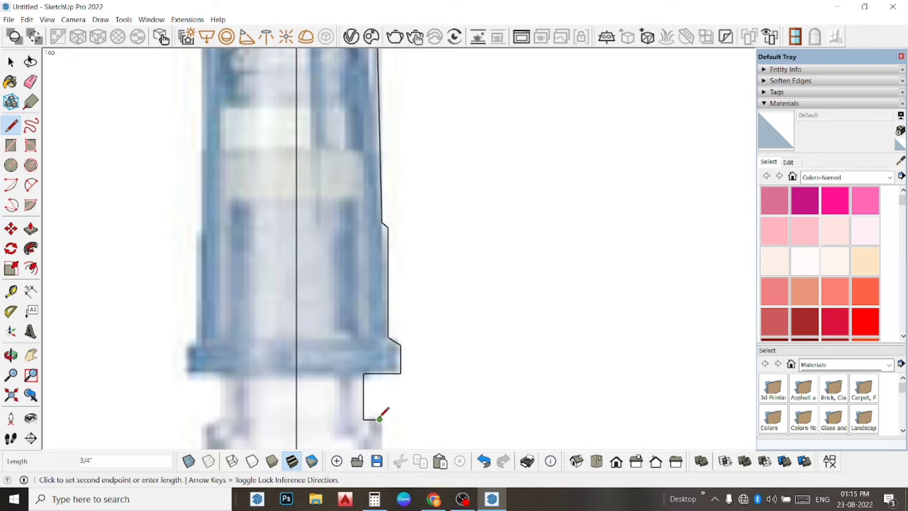
pyautogui.scroll(-1, 381, 418)
pyautogui.scroll(-1, 381, 418)
pyautogui.scroll(-1, 382, 419)
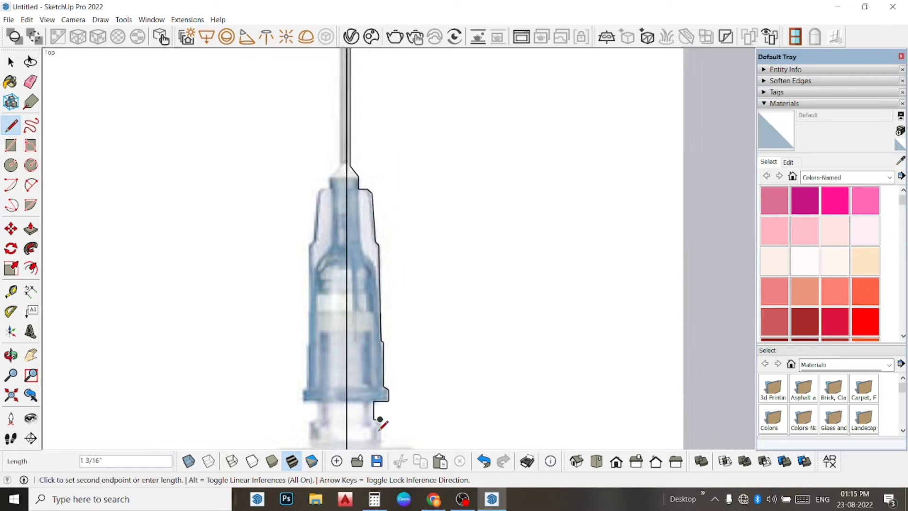
pyautogui.scroll(-1, 381, 421)
pyautogui.scroll(-1, 381, 424)
pyautogui.scroll(-1, 381, 426)
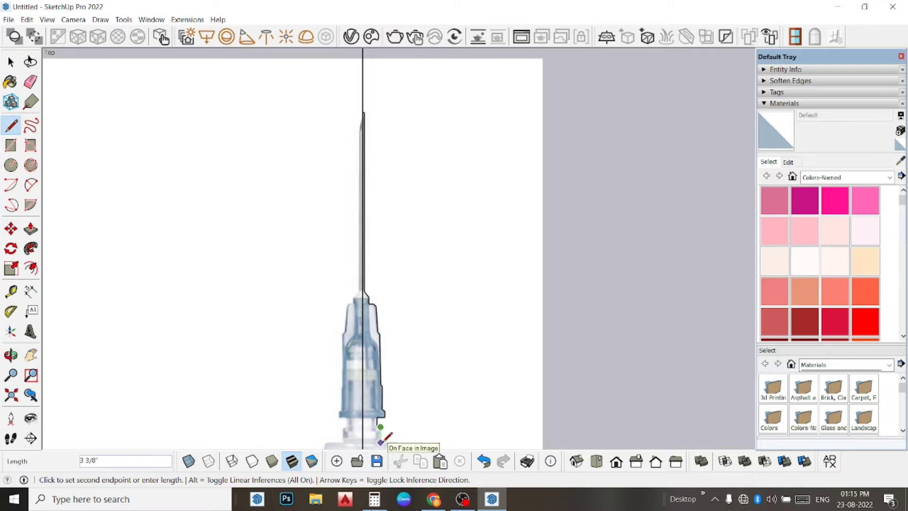
pyautogui.scroll(2, 381, 432)
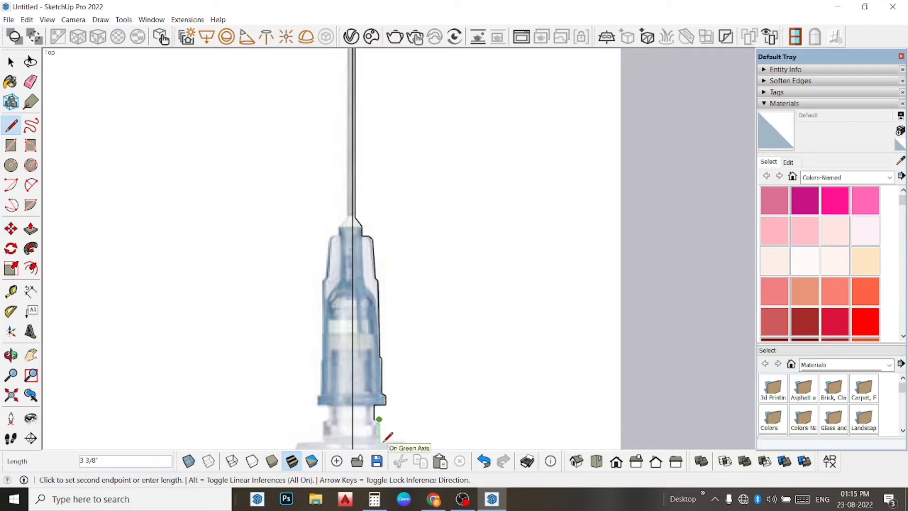
# Step: Pan down to the barrel and start a new edge at the hub's base
pyautogui.click(32, 355)
pyautogui.moveTo(455, 307); pyautogui.dragTo(404, 65)
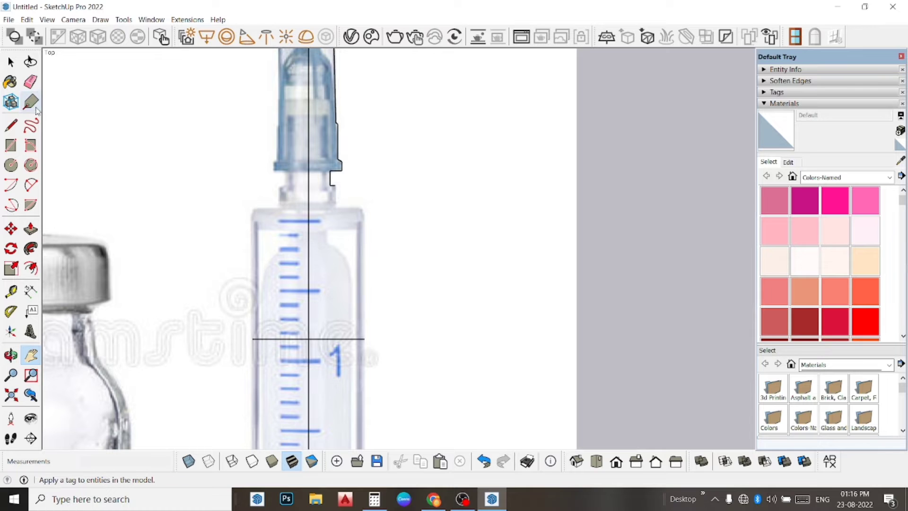
pyautogui.click(11, 125)
pyautogui.click(334, 185)
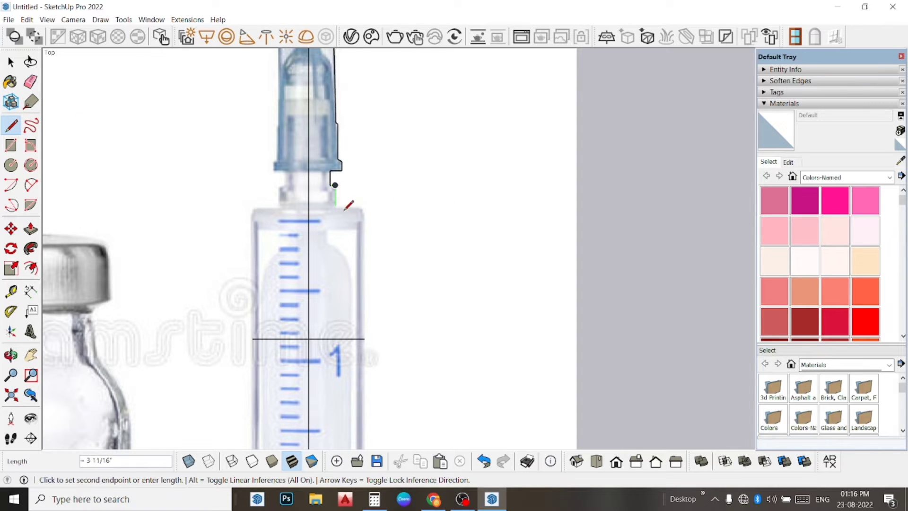
pyautogui.scroll(1, 333, 204)
pyautogui.scroll(1, 332, 203)
pyautogui.scroll(1, 332, 203)
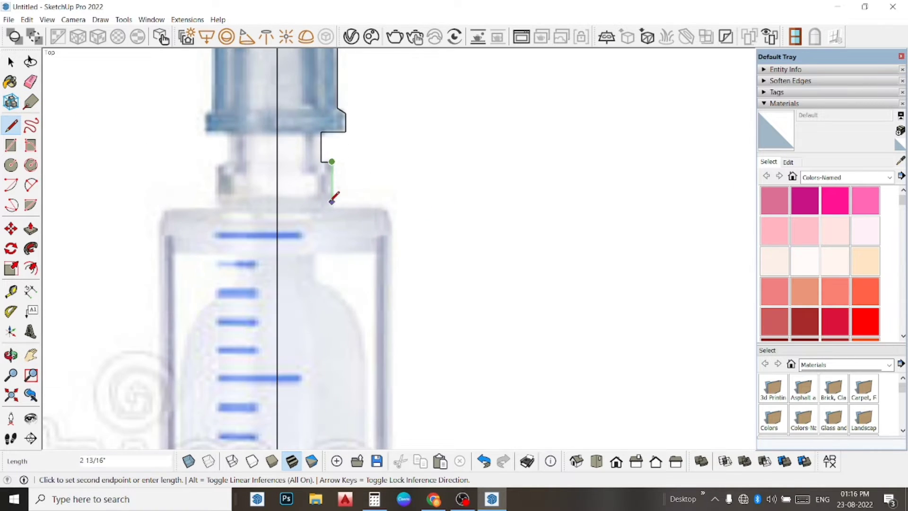
# Step: Draw the vertical edge down the neck and the horizontal edge toward the barrel top
pyautogui.click(332, 207)
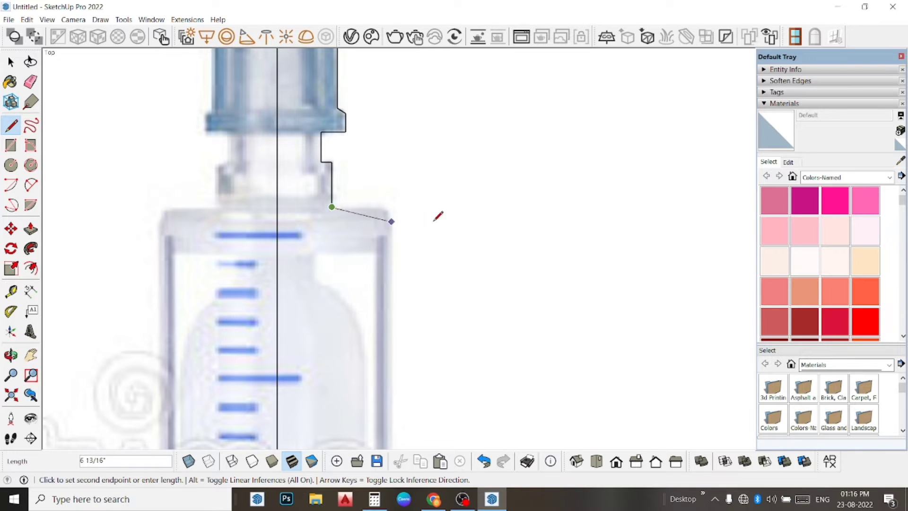
pyautogui.click(386, 206)
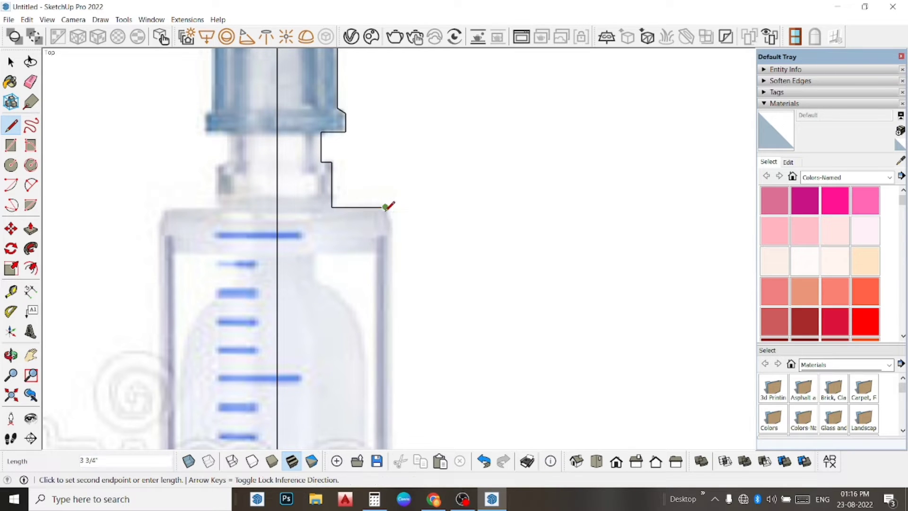
pyautogui.scroll(-1, 396, 223)
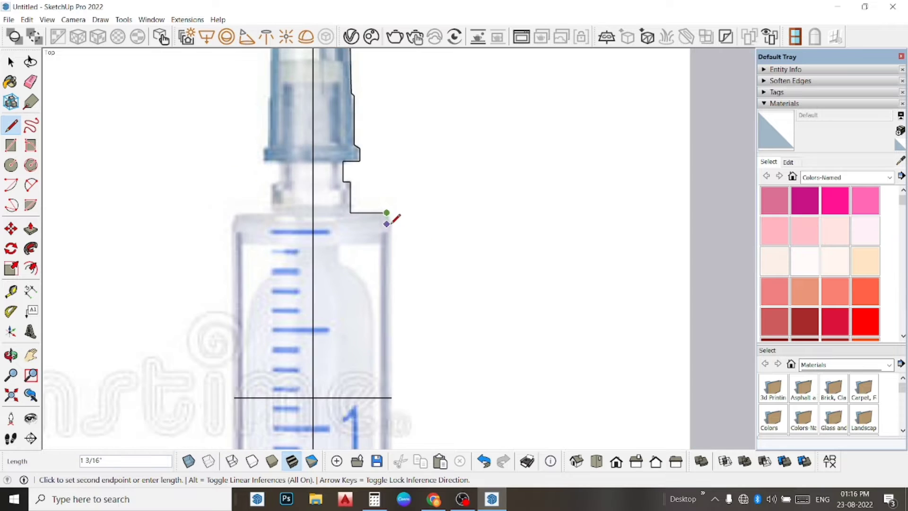
pyautogui.scroll(-1, 393, 218)
pyautogui.scroll(-1, 395, 218)
pyautogui.scroll(-1, 402, 219)
pyautogui.scroll(1, 402, 223)
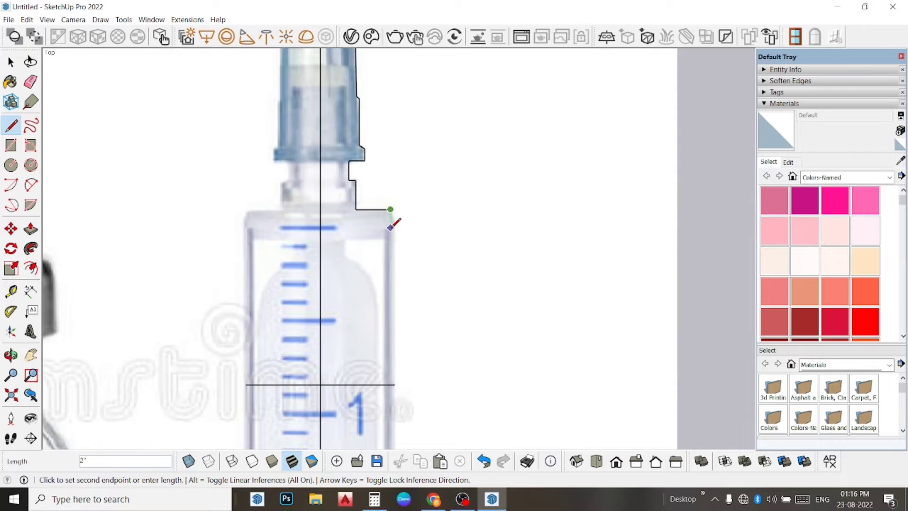
pyautogui.scroll(1, 392, 223)
pyautogui.scroll(1, 393, 221)
pyautogui.scroll(1, 397, 214)
pyautogui.scroll(2, 395, 210)
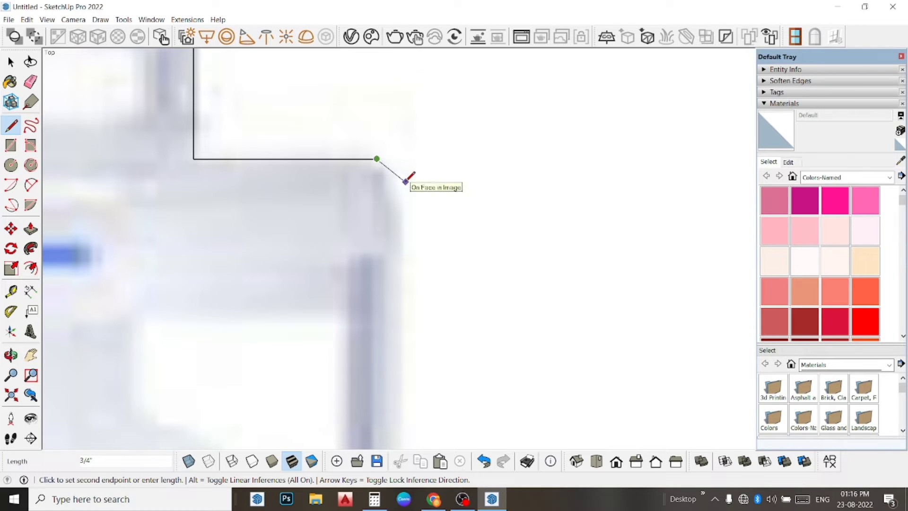
# Step: Add the slanted edge along the barrel's shoulder
pyautogui.click(405, 180)
pyautogui.scroll(-2, 405, 179)
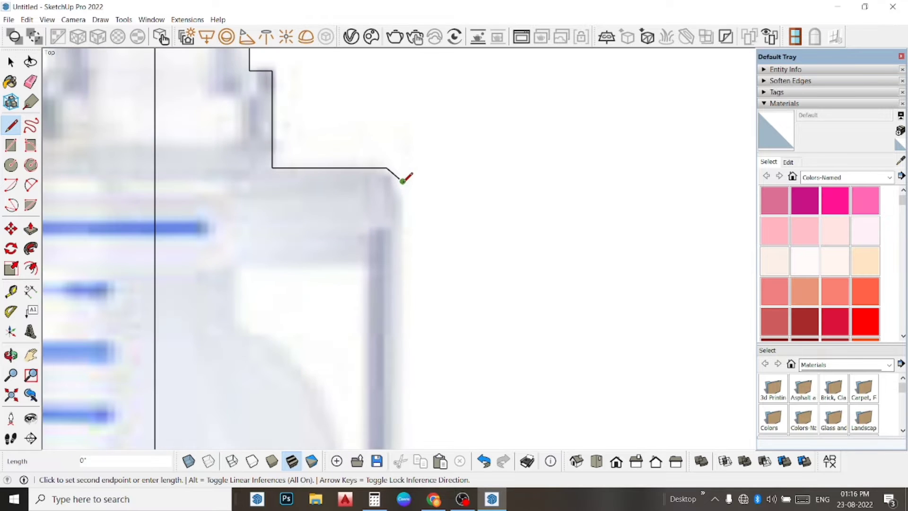
pyautogui.scroll(-1, 404, 182)
pyautogui.scroll(-1, 400, 198)
pyautogui.scroll(-1, 402, 215)
pyautogui.scroll(-1, 406, 227)
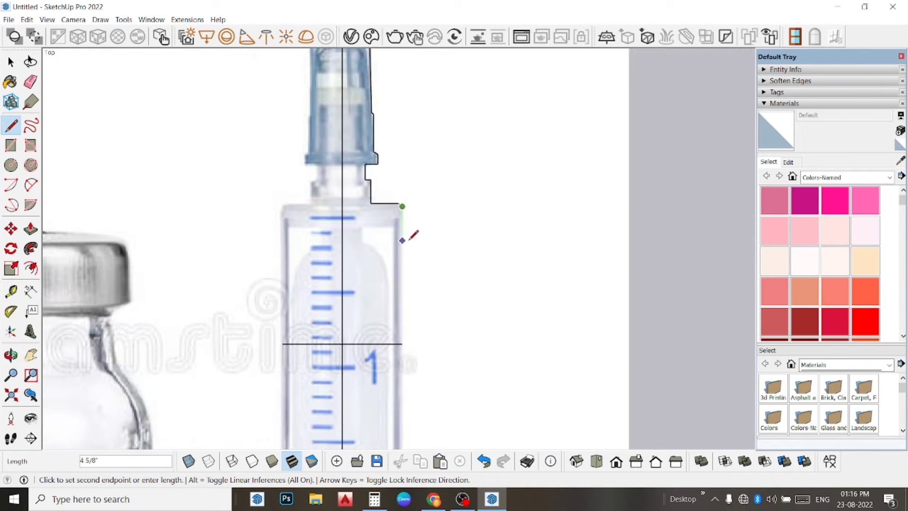
pyautogui.scroll(-1, 412, 242)
pyautogui.scroll(-1, 417, 255)
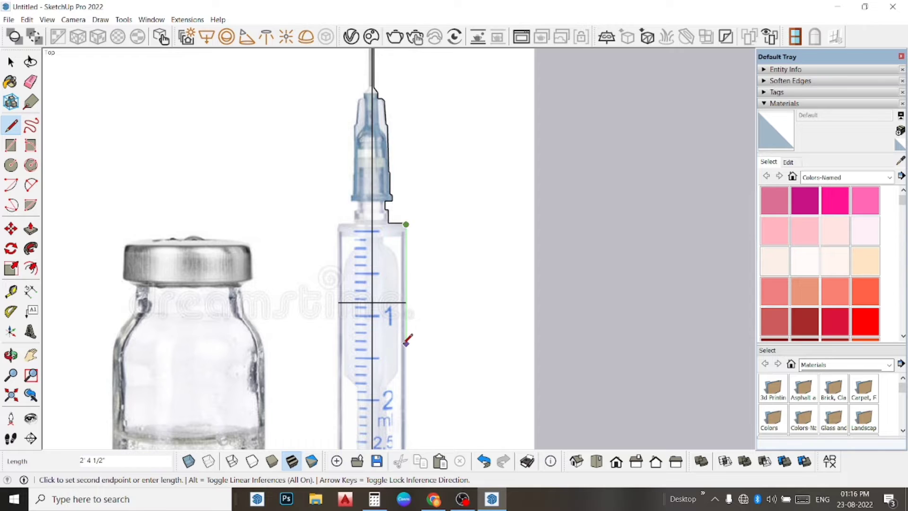
pyautogui.scroll(1, 405, 338)
pyautogui.scroll(1, 406, 337)
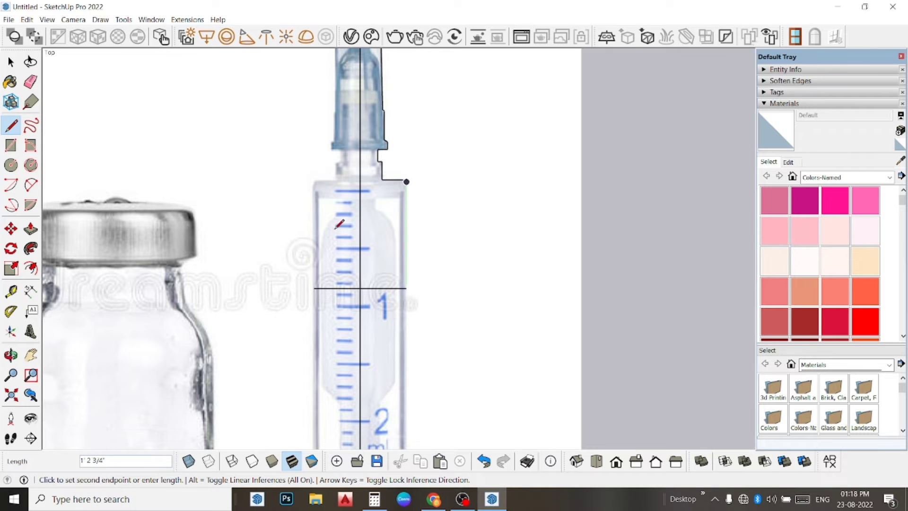
pyautogui.scroll(-2, 353, 71)
# Step: Trace the edge down the barrel's side to the flange
pyautogui.scroll(-3, 410, 123)
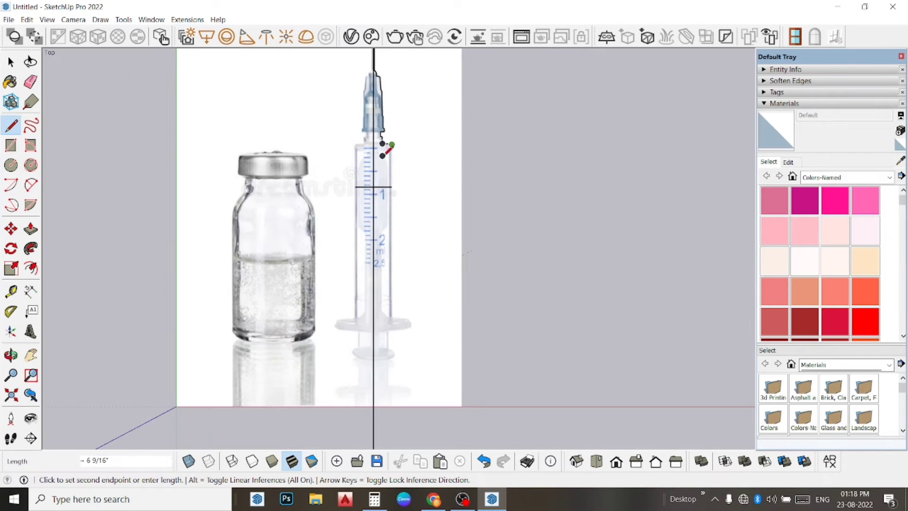
pyautogui.scroll(3, 341, 347)
pyautogui.scroll(2, 552, 263)
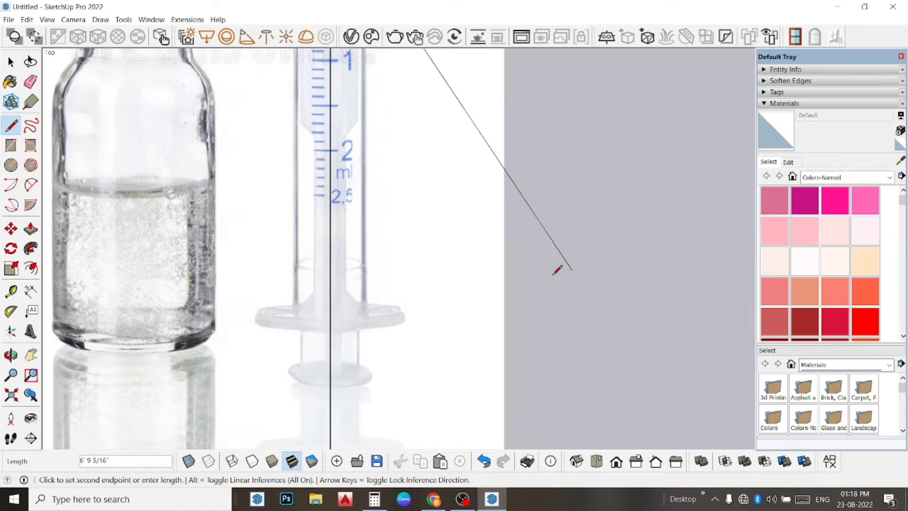
pyautogui.scroll(2, 367, 302)
pyautogui.scroll(2, 331, 307)
pyautogui.scroll(2, 313, 310)
pyautogui.scroll(2, 308, 315)
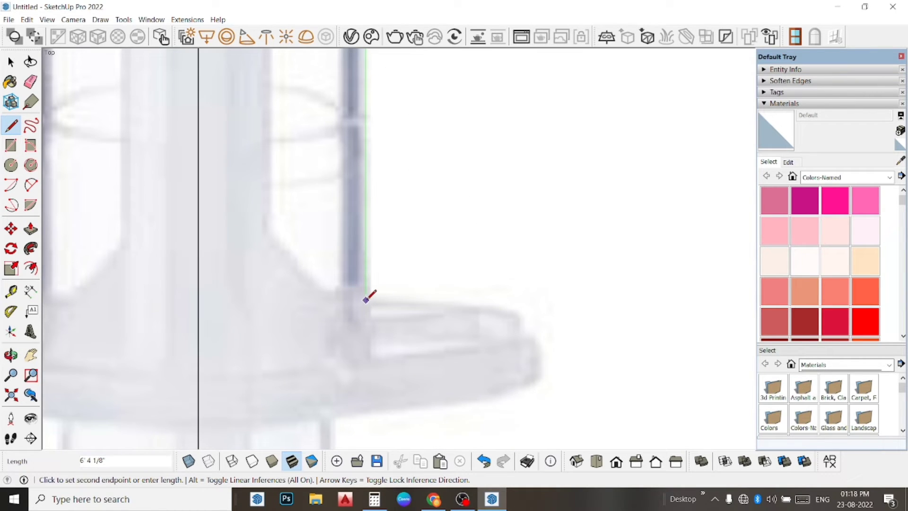
pyautogui.click(366, 301)
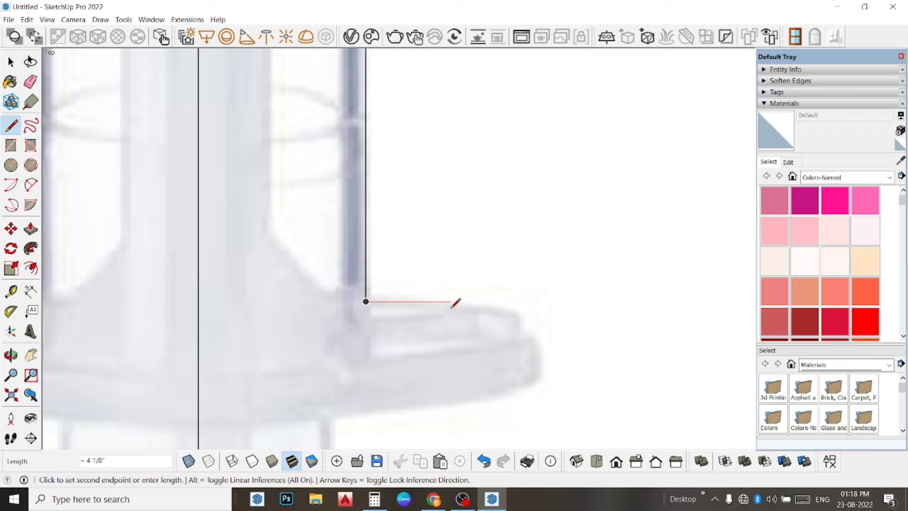
pyautogui.scroll(-1, 454, 300)
pyautogui.scroll(-1, 456, 297)
pyautogui.scroll(-1, 459, 290)
pyautogui.scroll(-1, 462, 286)
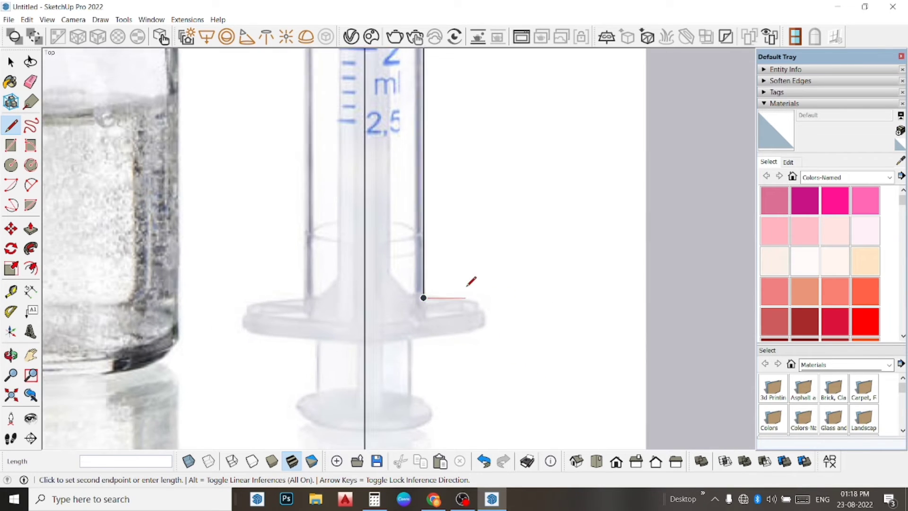
pyautogui.scroll(-1, 471, 284)
pyautogui.scroll(1, 483, 324)
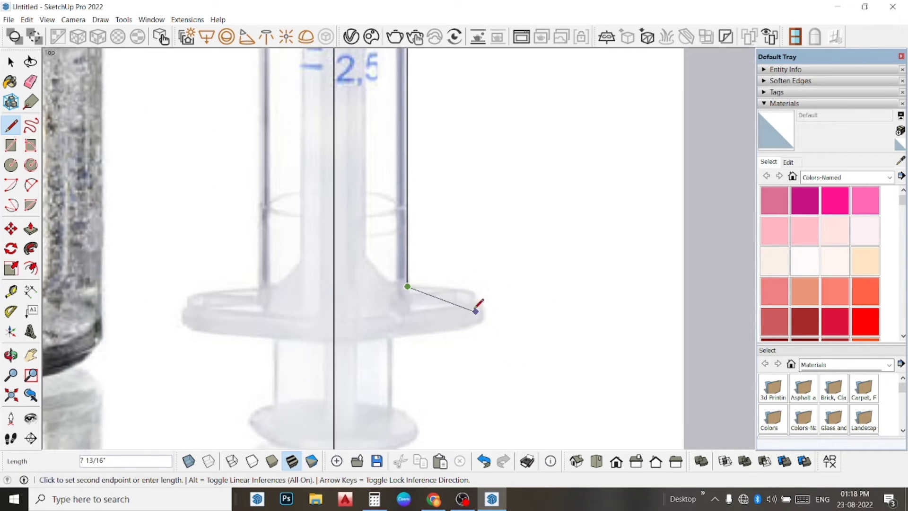
pyautogui.scroll(1, 480, 304)
pyautogui.scroll(2, 472, 278)
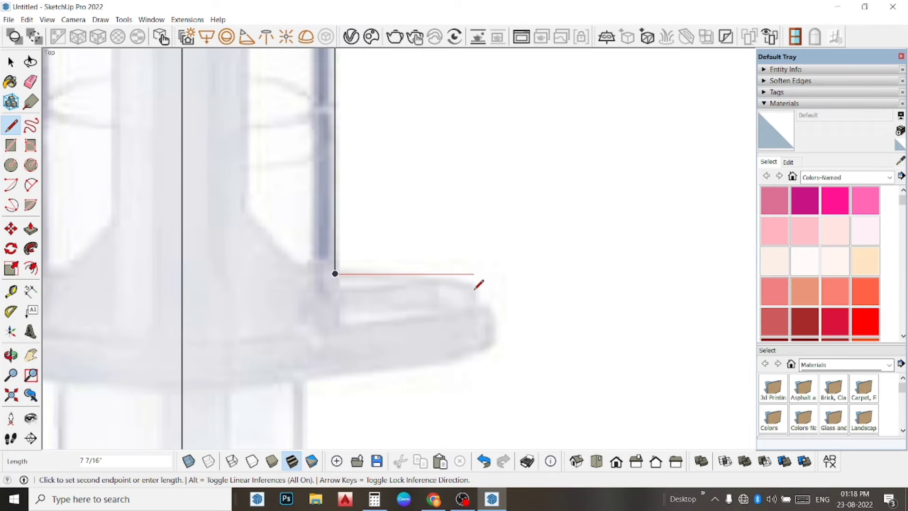
# Step: Trace the flange's sloping top, short vertical rim and horizontal underside
pyautogui.click(489, 308)
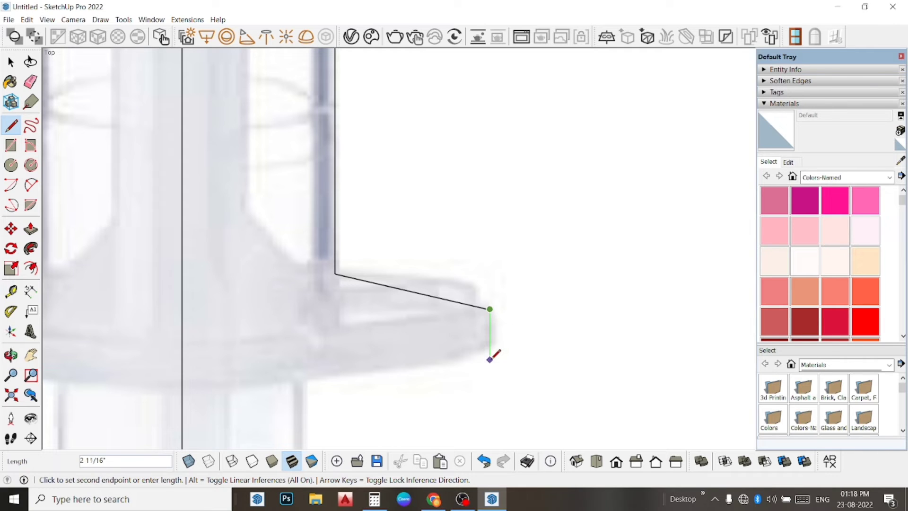
pyautogui.click(489, 358)
pyautogui.scroll(-1, 333, 346)
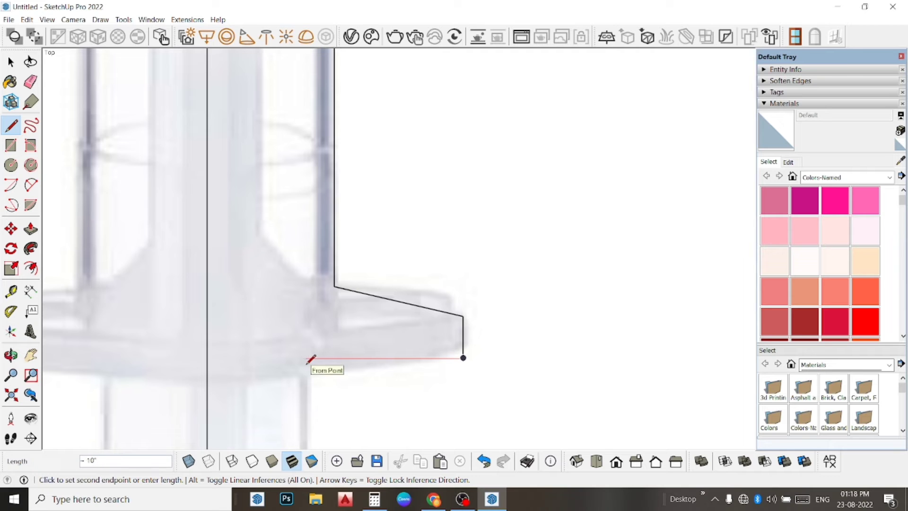
pyautogui.click(307, 358)
pyautogui.scroll(-1, 307, 364)
pyautogui.scroll(-1, 307, 381)
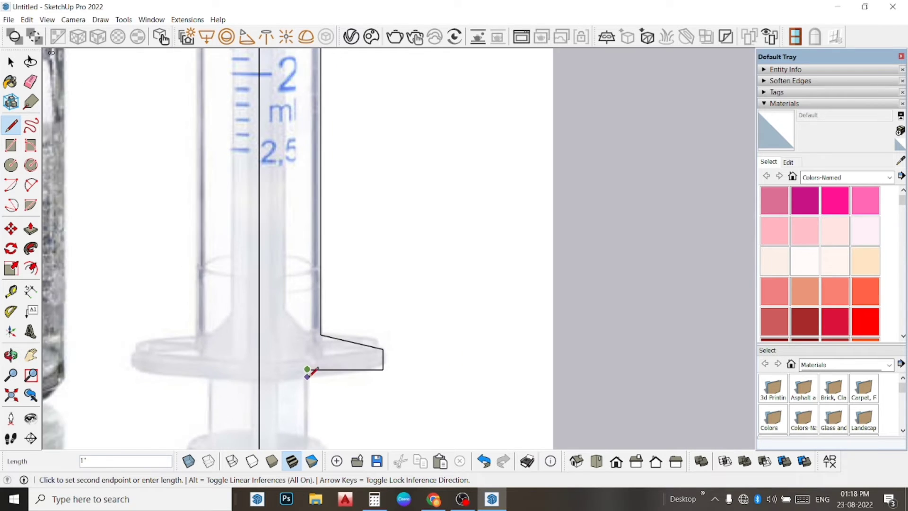
pyautogui.scroll(-1, 308, 378)
pyautogui.scroll(-1, 308, 377)
pyautogui.scroll(-1, 308, 375)
pyautogui.scroll(-1, 308, 374)
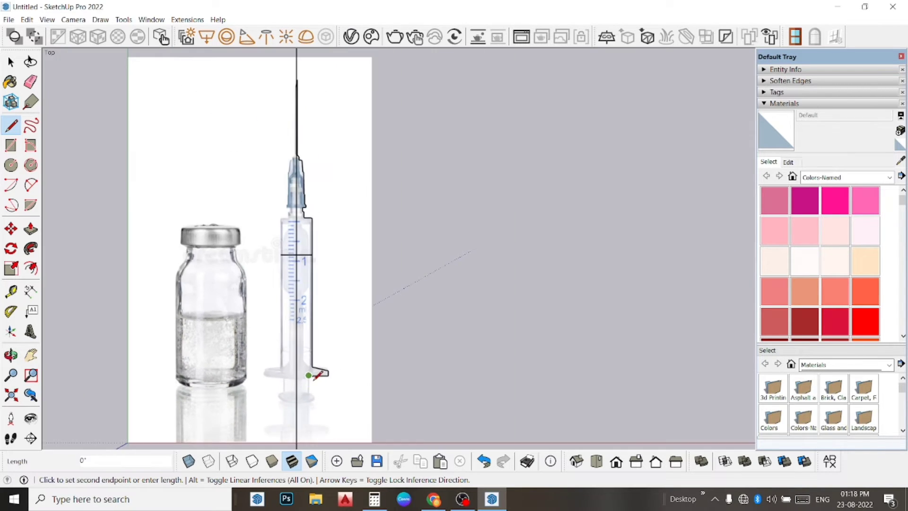
pyautogui.scroll(-1, 312, 388)
pyautogui.scroll(1, 316, 416)
pyautogui.scroll(1, 310, 418)
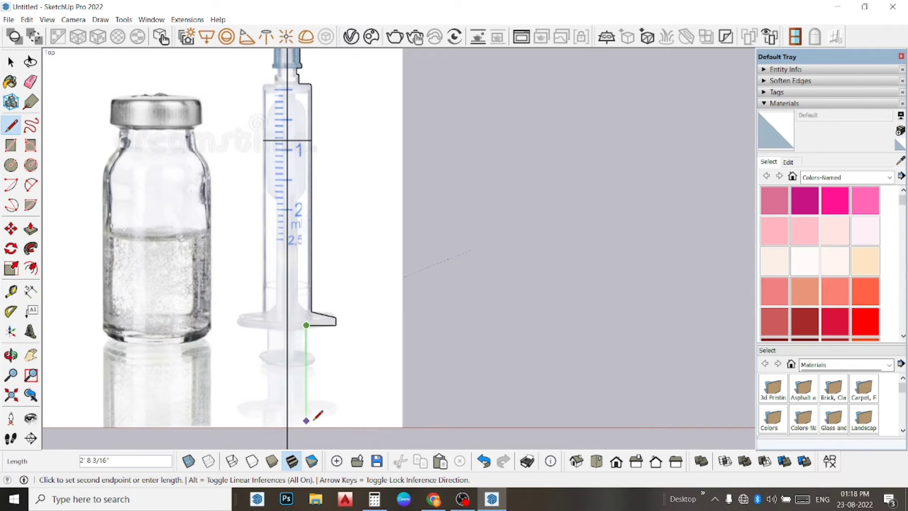
pyautogui.scroll(1, 314, 412)
pyautogui.scroll(1, 318, 405)
pyautogui.scroll(1, 301, 396)
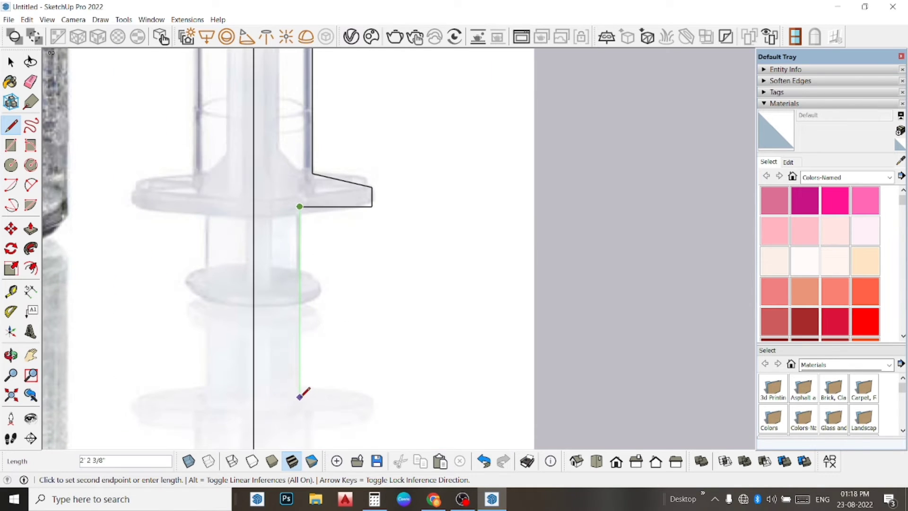
# Step: Trace the plunger stem and disc, then close the bottom edge to the centre line
pyautogui.click(299, 401)
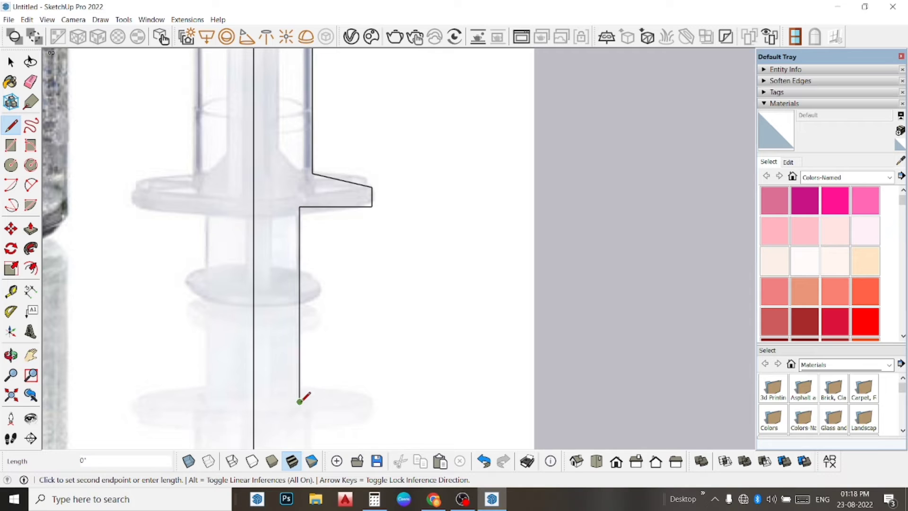
pyautogui.click(368, 419)
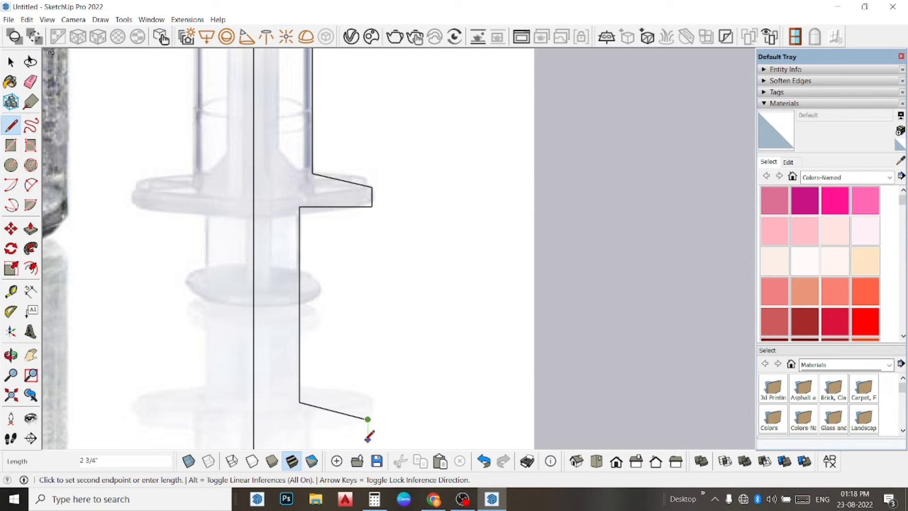
pyautogui.click(367, 440)
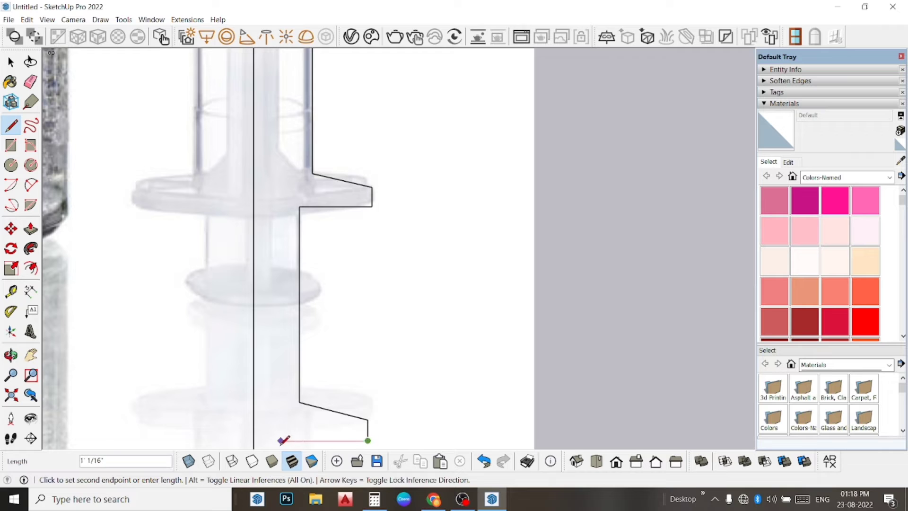
pyautogui.click(254, 441)
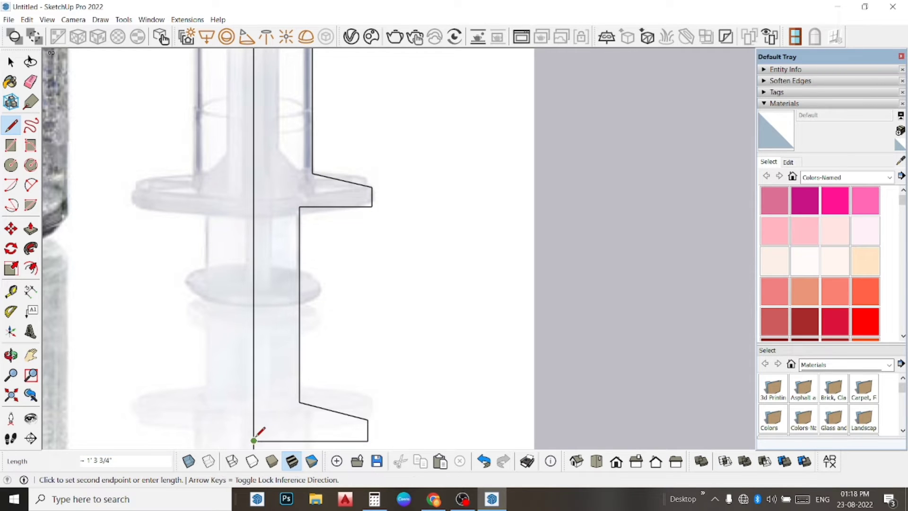
pyautogui.scroll(-2, 374, 260)
pyautogui.scroll(-2, 379, 255)
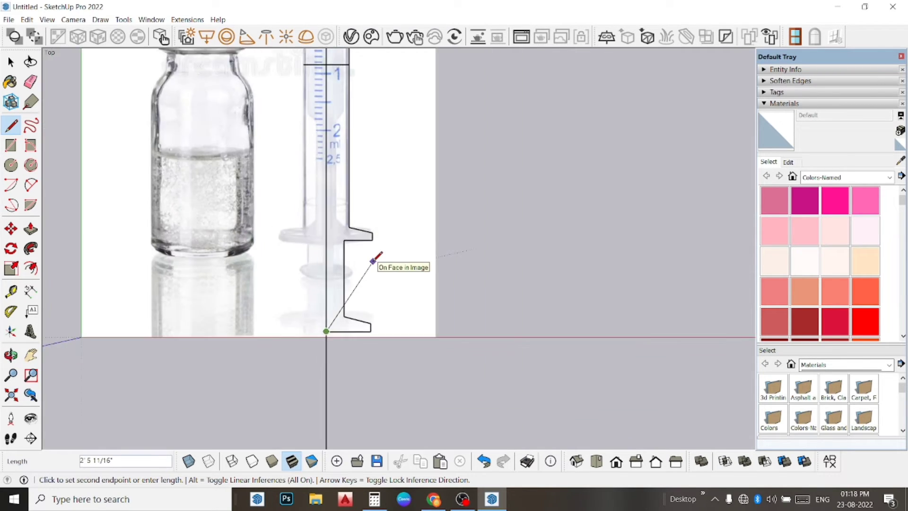
# Step: Erase the imported bottle-and-syringe reference photo, leaving only the traced lines
pyautogui.click(30, 82)
pyautogui.click(387, 328)
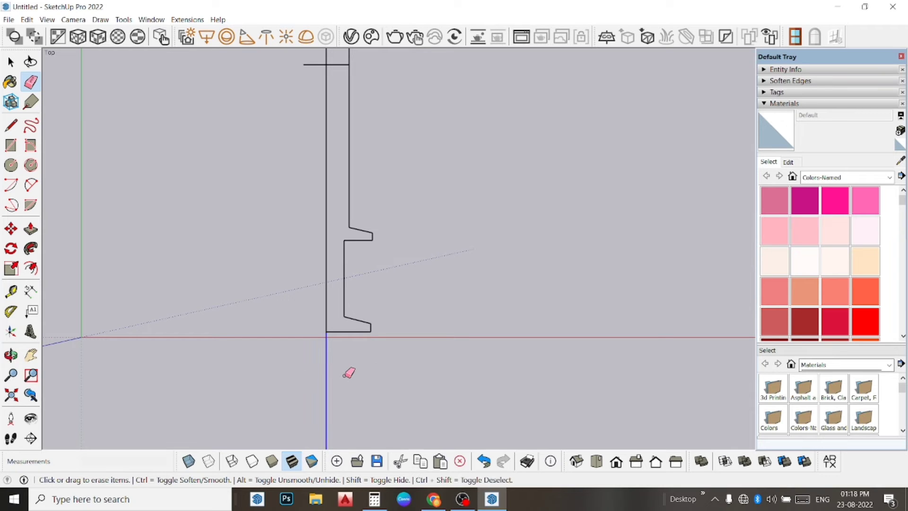
pyautogui.scroll(-2, 393, 348)
pyautogui.scroll(-2, 411, 344)
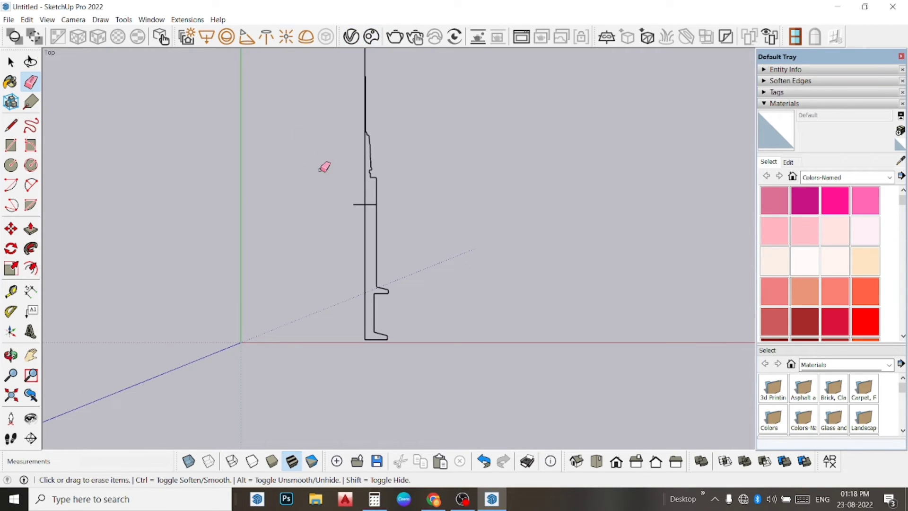
pyautogui.scroll(1, 350, 176)
pyautogui.scroll(1, 355, 182)
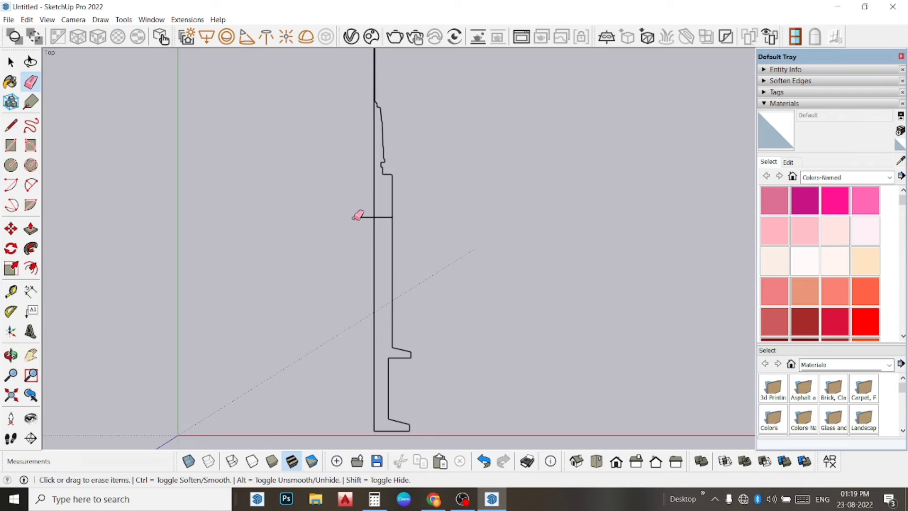
pyautogui.scroll(2, 384, 218)
# Step: Erase the short crossing line and draw a top edge that closes the profile into a face
pyautogui.click(384, 216)
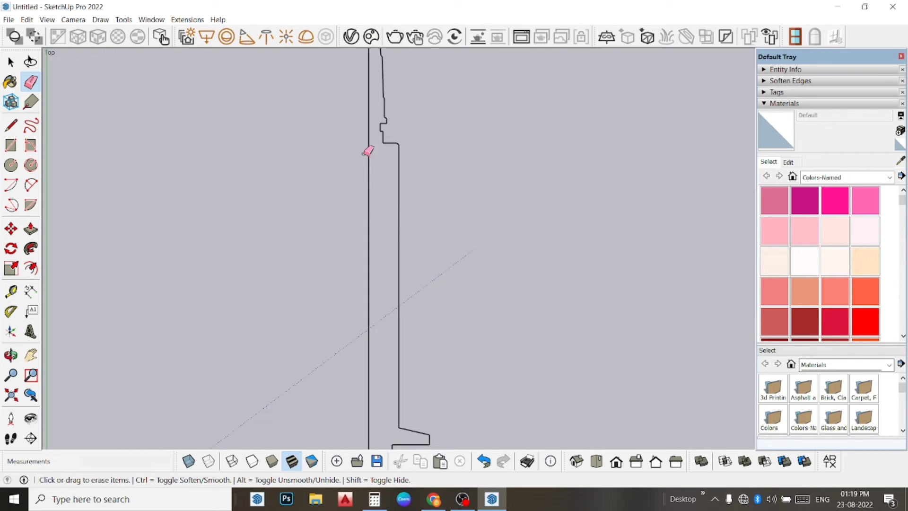
pyautogui.click(10, 125)
pyautogui.scroll(1, 389, 88)
pyautogui.scroll(1, 392, 84)
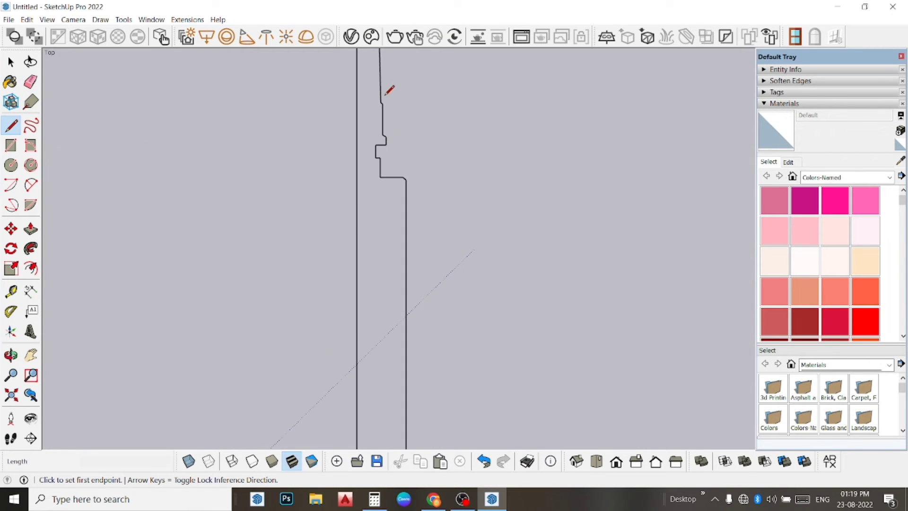
pyautogui.scroll(1, 383, 99)
pyautogui.scroll(1, 360, 126)
pyautogui.scroll(1, 318, 177)
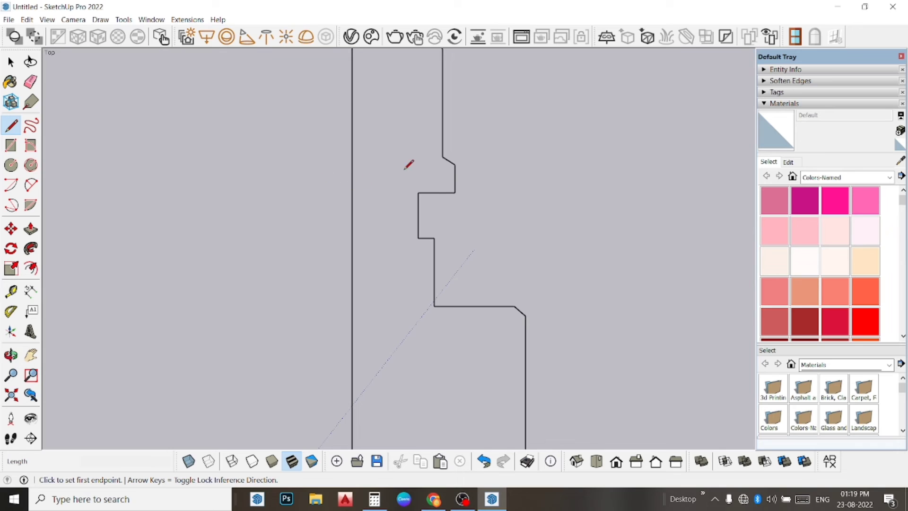
pyautogui.click(442, 156)
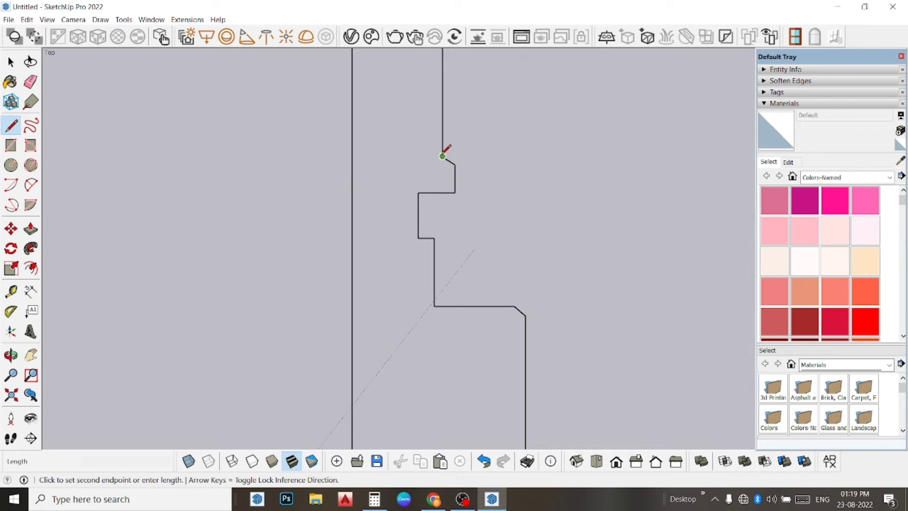
pyautogui.click(352, 155)
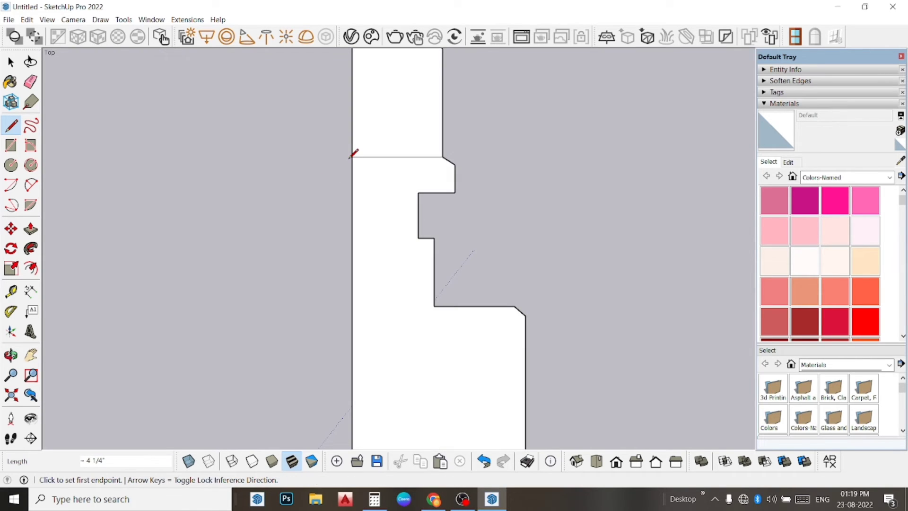
# Step: Erase the leftover horizontal line crossing the new face
pyautogui.click(30, 82)
pyautogui.moveTo(395, 140); pyautogui.dragTo(383, 162)
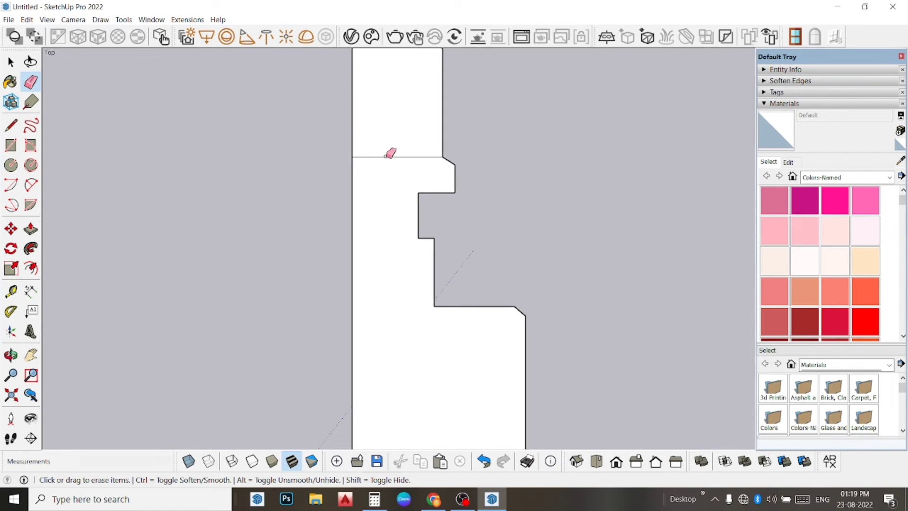
pyautogui.scroll(-1, 369, 144)
pyautogui.scroll(-1, 368, 145)
pyautogui.scroll(-1, 373, 142)
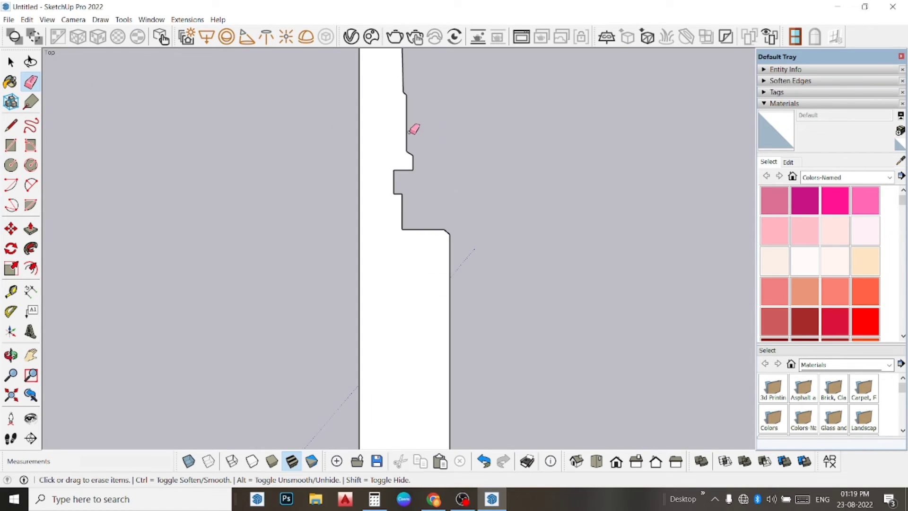
pyautogui.scroll(-1, 411, 128)
pyautogui.scroll(-1, 418, 144)
pyautogui.scroll(-1, 428, 133)
pyautogui.scroll(-1, 425, 138)
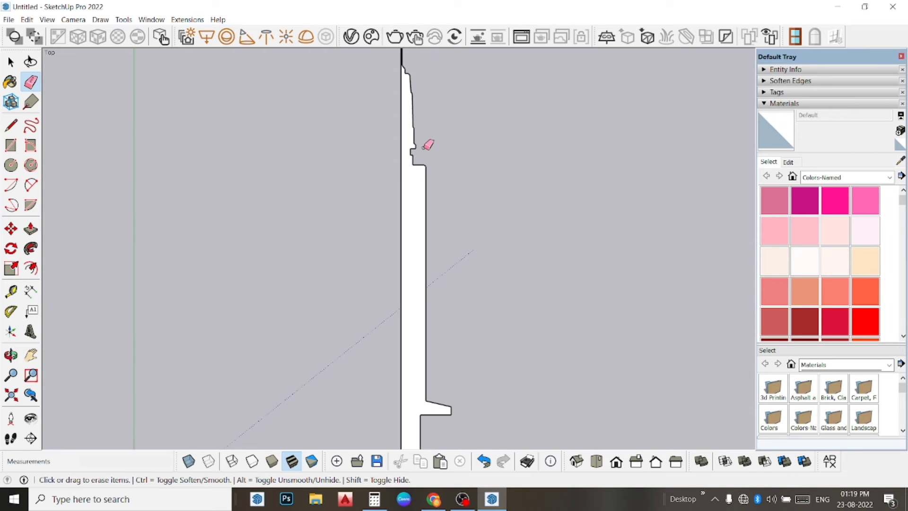
pyautogui.scroll(-1, 427, 142)
pyautogui.scroll(-1, 428, 152)
pyautogui.scroll(-1, 427, 156)
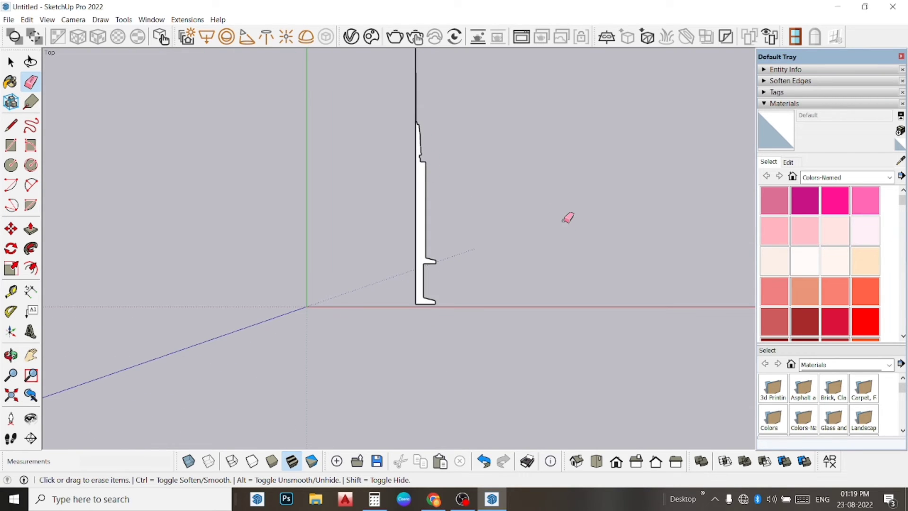
pyautogui.scroll(-1, 563, 219)
pyautogui.press('space')
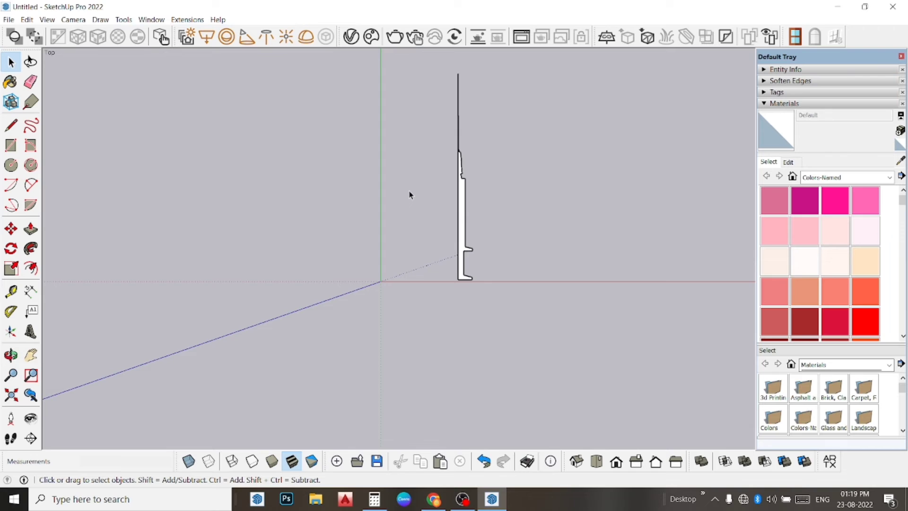
# Step: Select the whole half-profile and place a Ctrl-Move copy to its right
pyautogui.scroll(-1, 410, 194)
pyautogui.moveTo(533, 304)
pyautogui.mouseDown()
pyautogui.moveTo(332, 105)
pyautogui.moveTo(327, 81)
pyautogui.mouseUp()
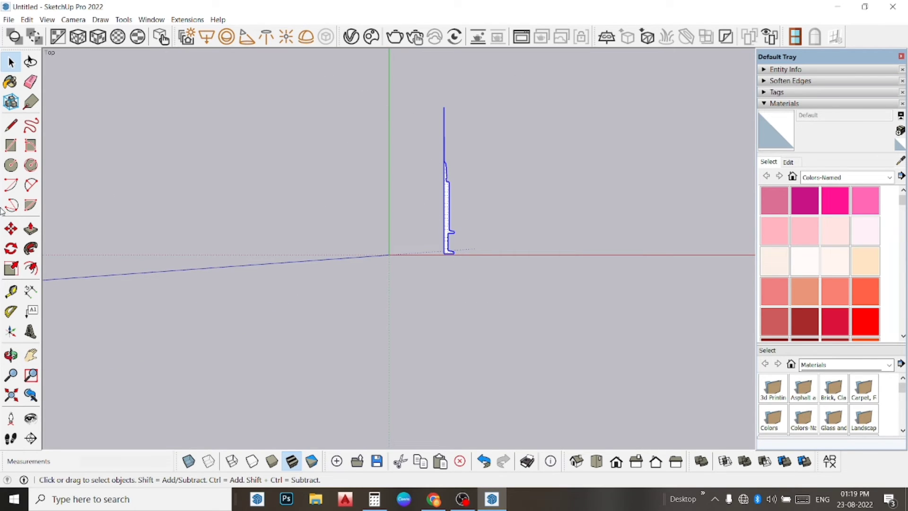
pyautogui.click(10, 228)
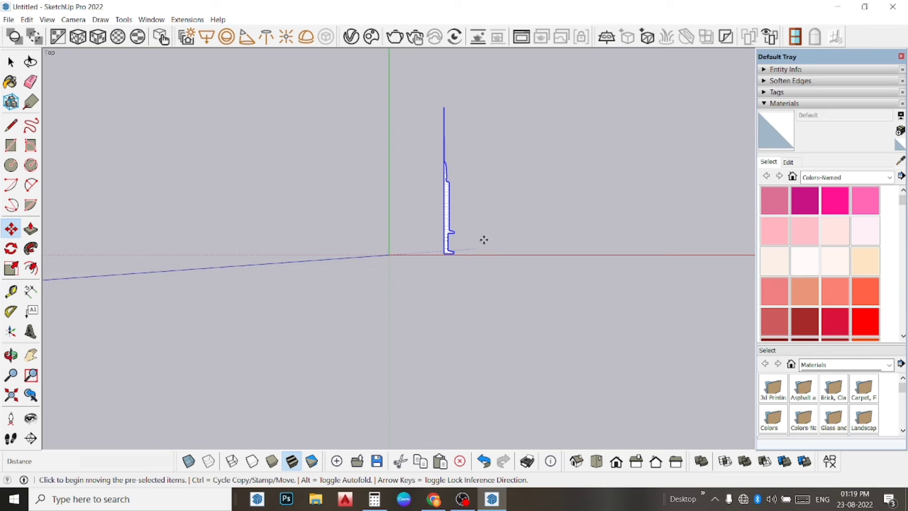
pyautogui.click(475, 227)
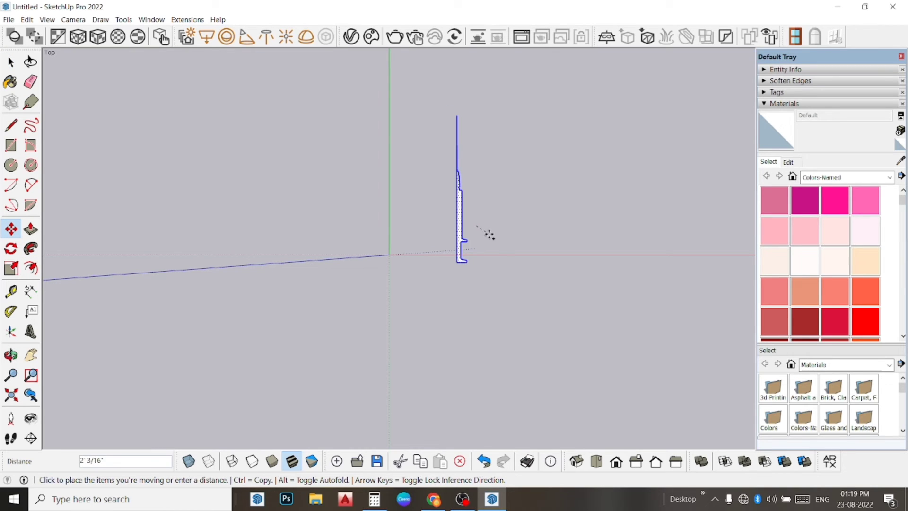
pyautogui.press('ctrl')
pyautogui.click(543, 227)
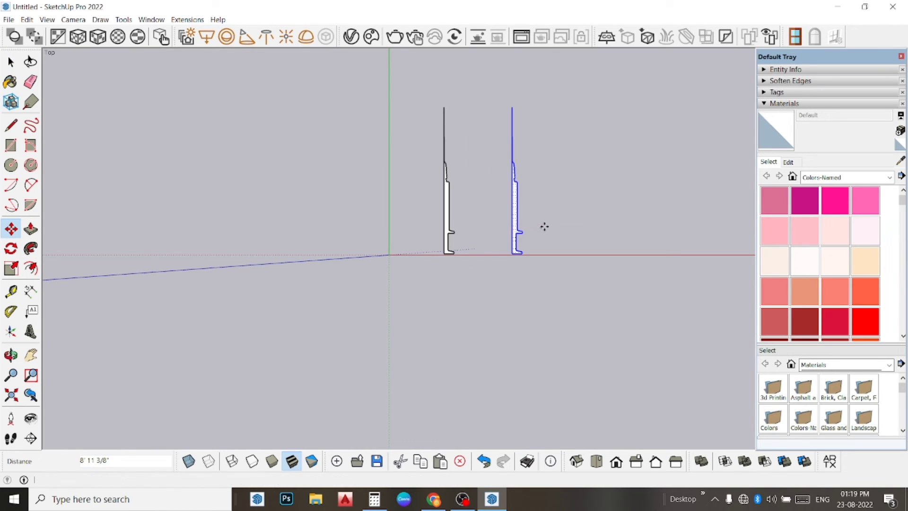
pyautogui.press('space')
# Step: Flip the copy along the red direction and move it flush against the original
pyautogui.rightClick(513, 217)
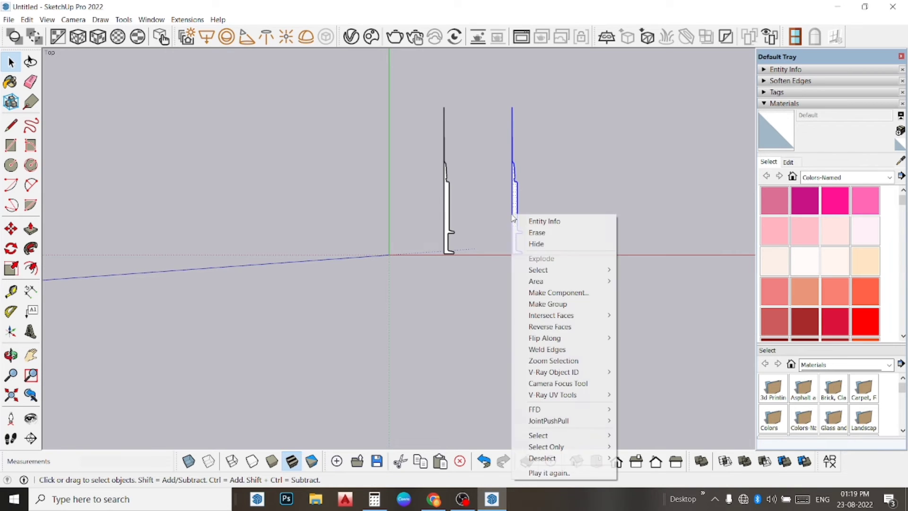
pyautogui.moveTo(560, 337)
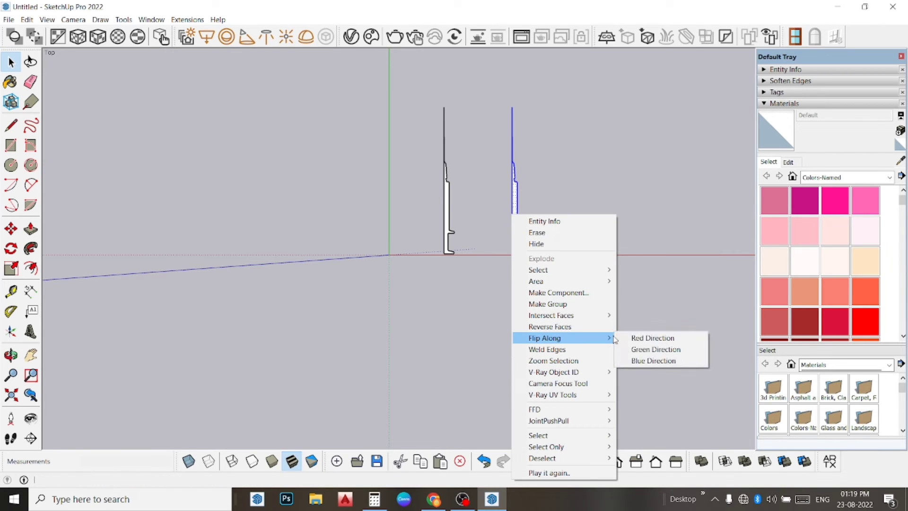
pyautogui.click(690, 338)
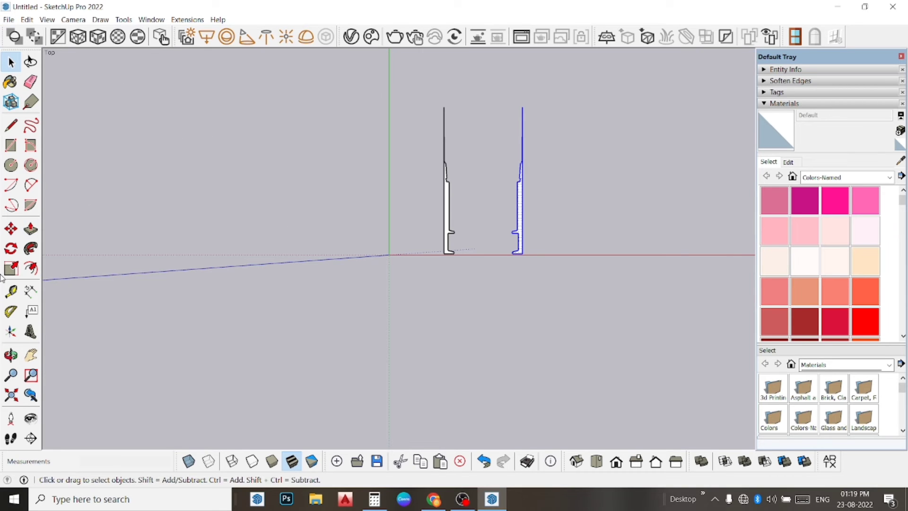
pyautogui.click(10, 228)
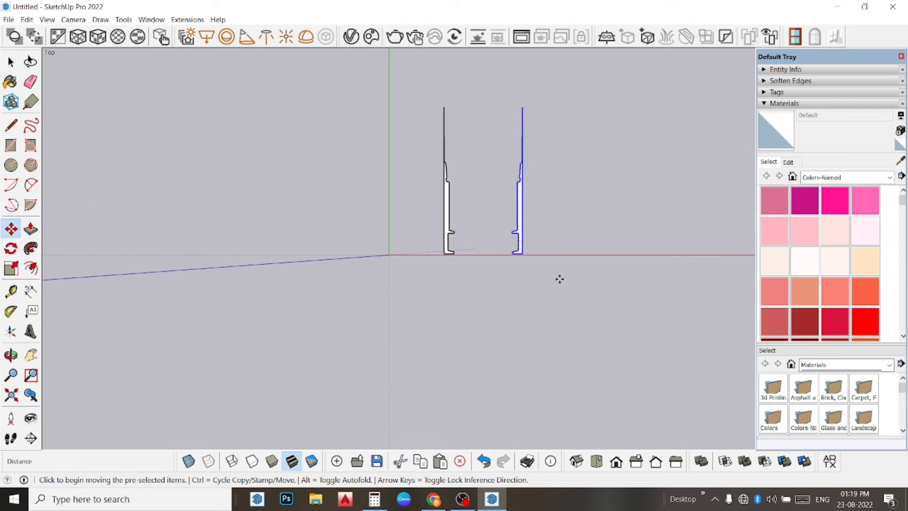
pyautogui.scroll(1, 560, 279)
pyautogui.scroll(1, 545, 252)
pyautogui.scroll(1, 523, 245)
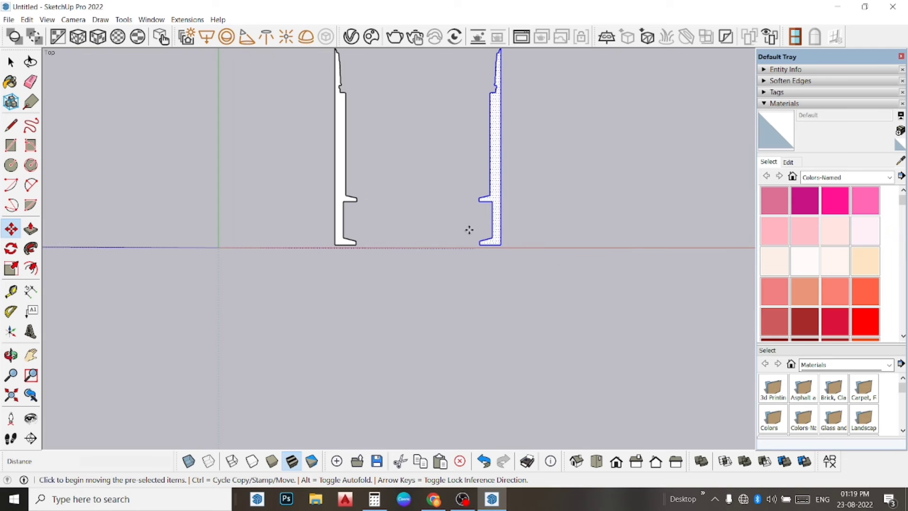
pyautogui.click(501, 244)
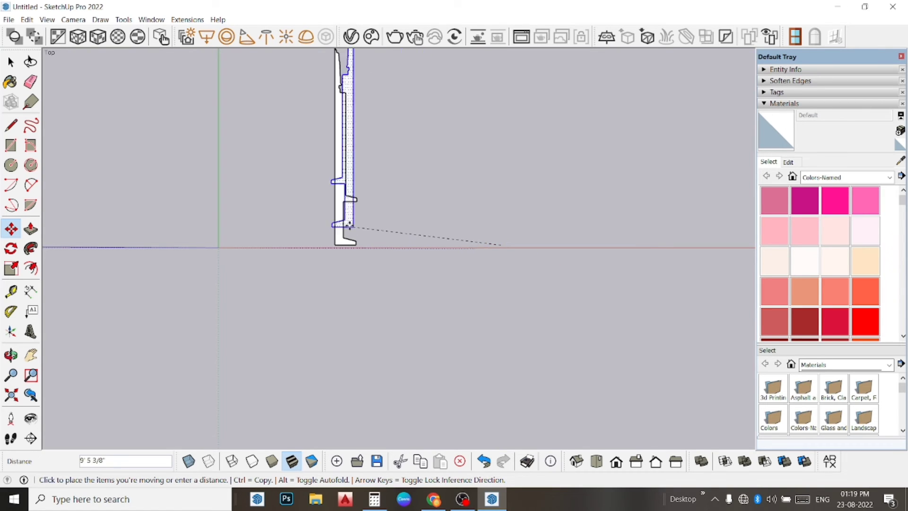
pyautogui.click(335, 244)
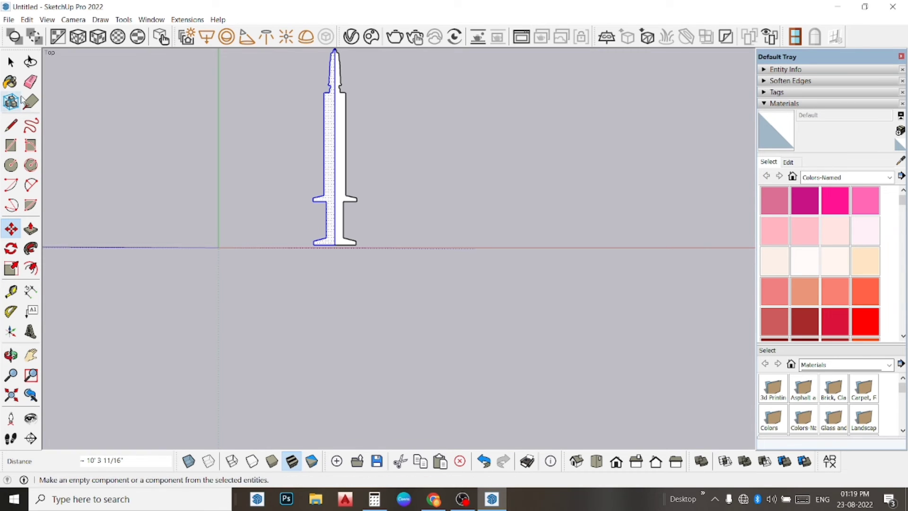
# Step: Pick the Eraser and zoom in on the needle's centre line
pyautogui.click(30, 82)
pyautogui.scroll(-1, 375, 234)
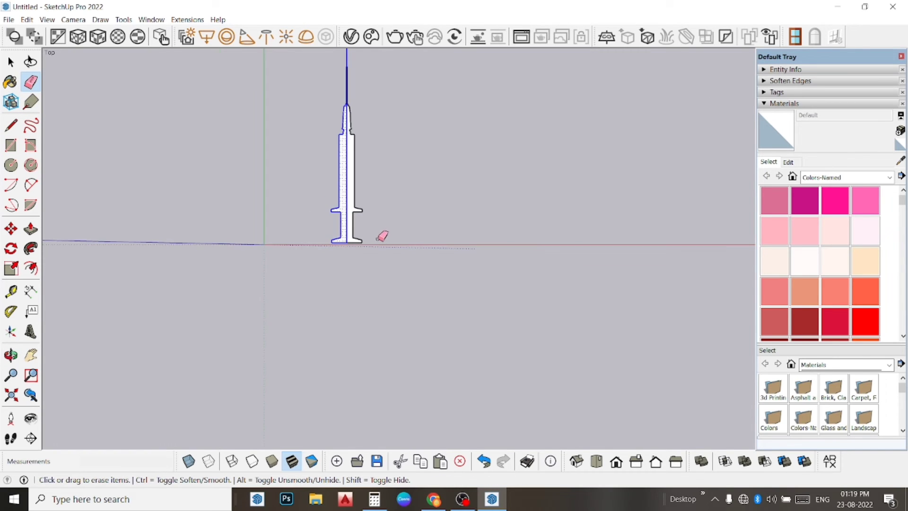
pyautogui.scroll(-1, 384, 230)
pyautogui.scroll(1, 350, 53)
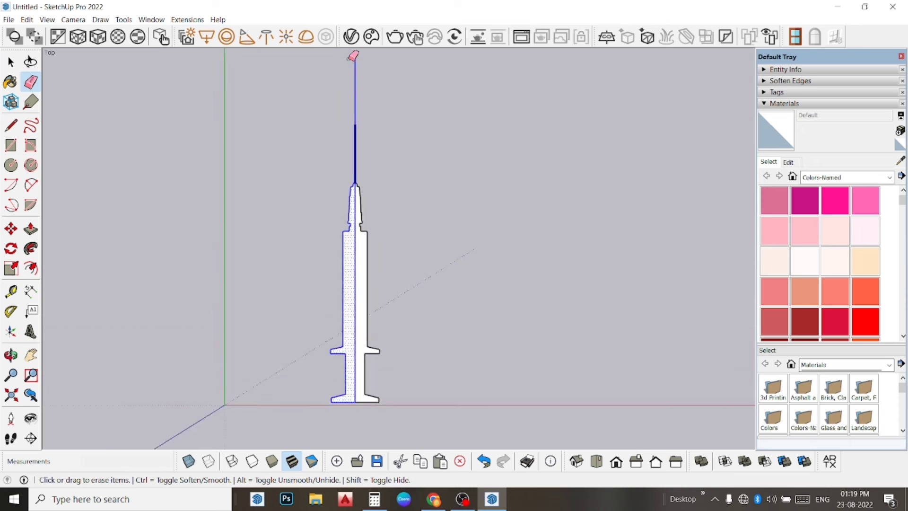
pyautogui.scroll(1, 355, 57)
pyautogui.scroll(1, 357, 59)
pyautogui.scroll(1, 359, 87)
pyautogui.scroll(2, 361, 124)
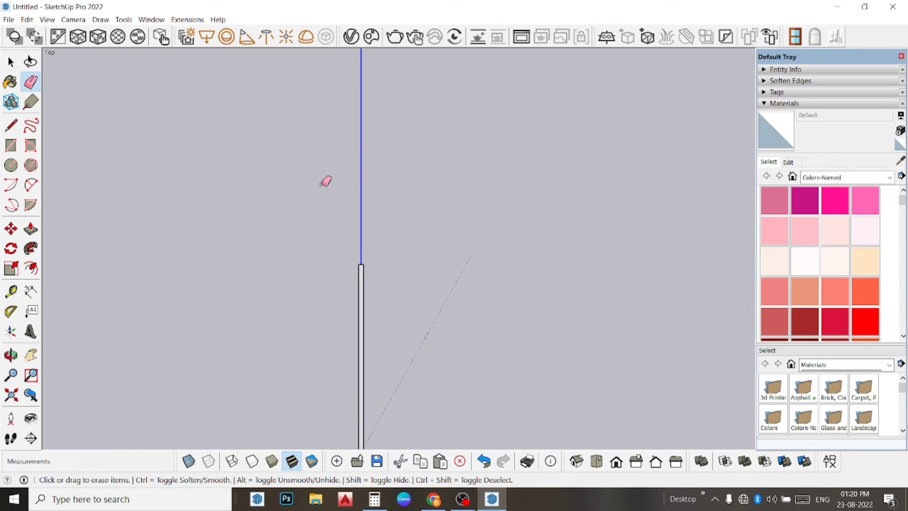
pyautogui.scroll(-2, 408, 188)
pyautogui.scroll(-2, 410, 189)
pyautogui.scroll(-1, 416, 198)
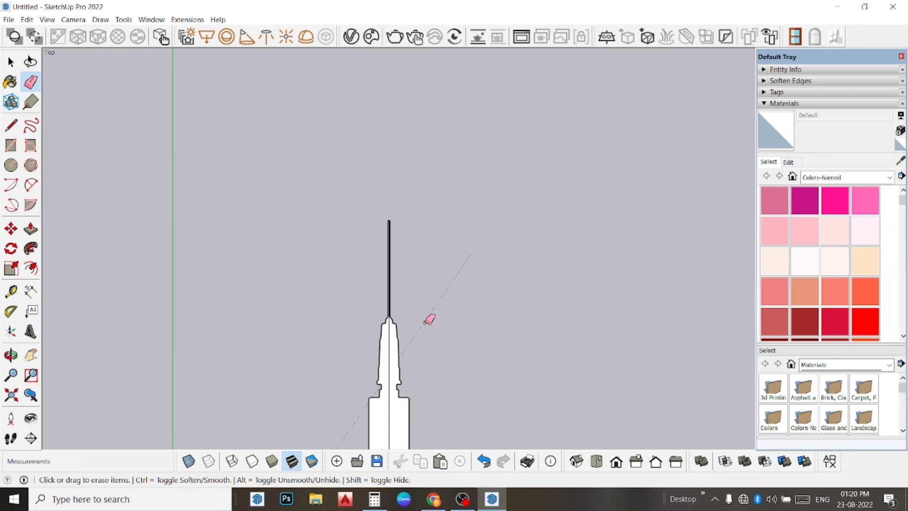
pyautogui.scroll(-1, 445, 350)
pyautogui.scroll(-1, 433, 388)
pyautogui.scroll(1, 412, 387)
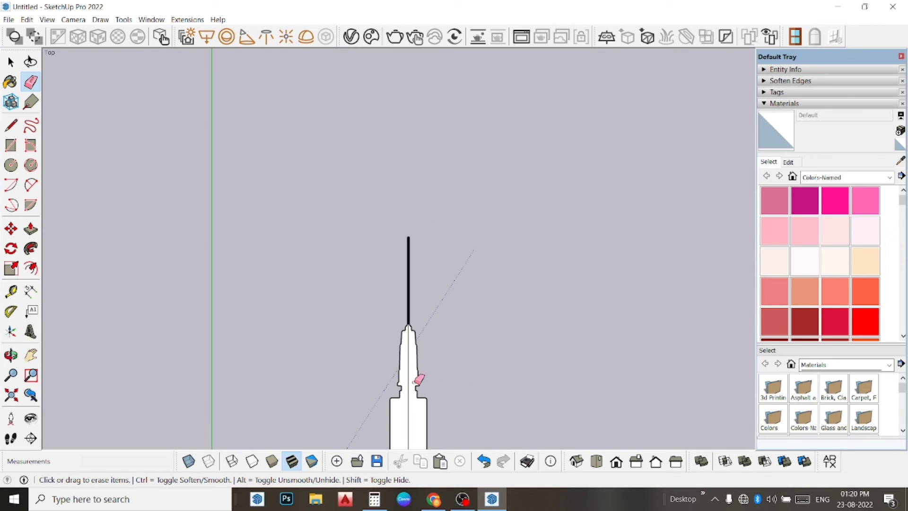
# Step: Erase the needle's centre line and zoom out to show the whole profile and axes
pyautogui.click(405, 375)
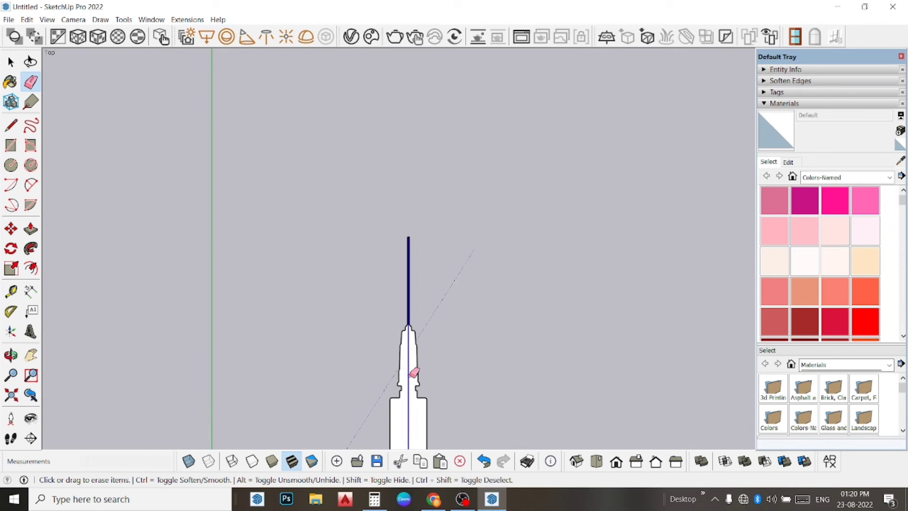
pyautogui.scroll(2, 405, 303)
pyautogui.scroll(1, 409, 284)
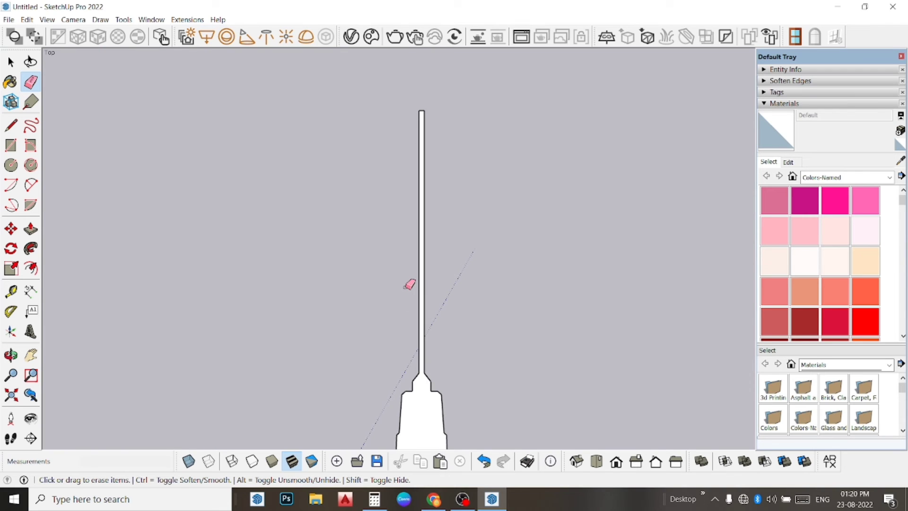
pyautogui.scroll(-1, 406, 286)
pyautogui.scroll(-1, 391, 257)
pyautogui.scroll(-1, 385, 253)
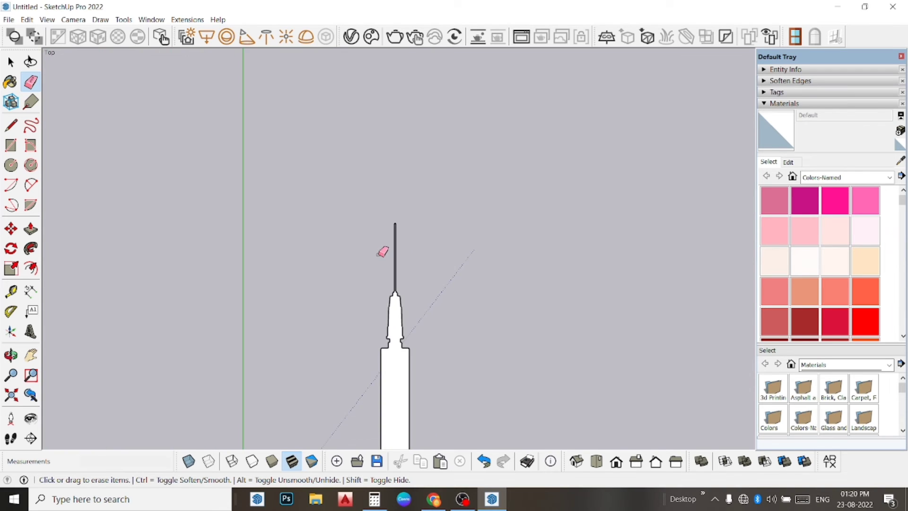
pyautogui.scroll(-1, 381, 255)
pyautogui.scroll(-1, 381, 256)
pyautogui.scroll(-1, 395, 283)
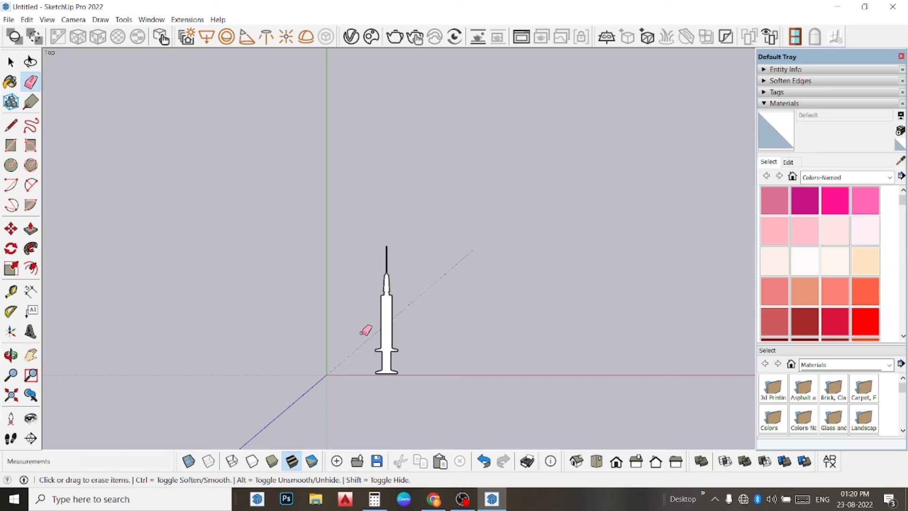
# Step: Box-select the whole syringe profile and rotate it 90° about its base to stand upright
pyautogui.press('space')
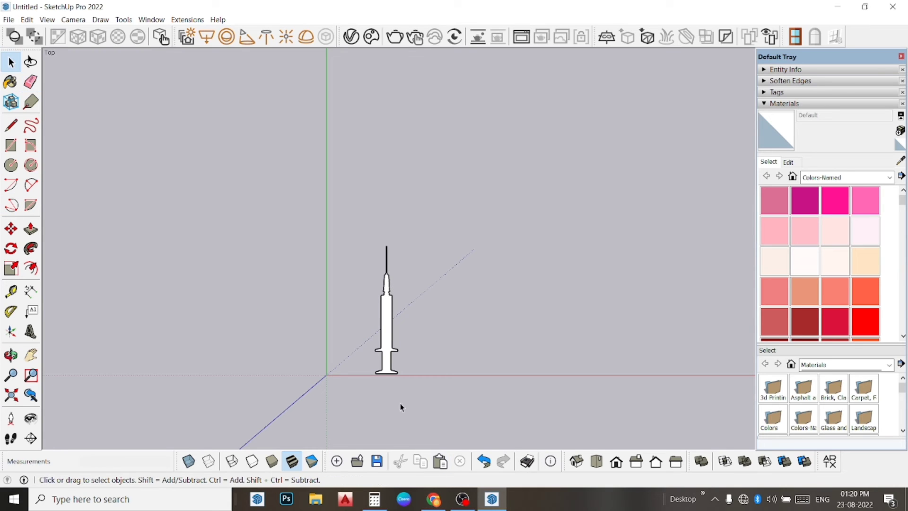
pyautogui.moveTo(278, 203); pyautogui.dragTo(227, 142)
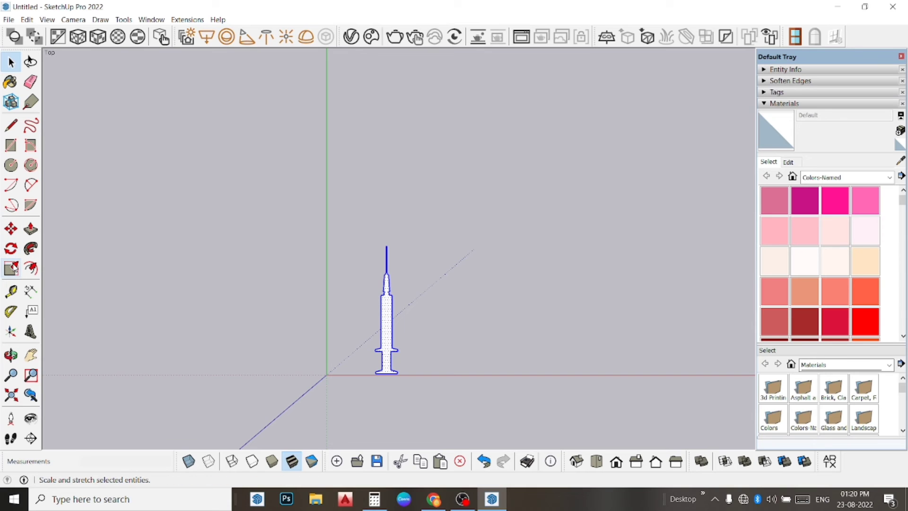
pyautogui.click(11, 249)
pyautogui.moveTo(253, 253); pyautogui.dragTo(63, 148, button='middle')
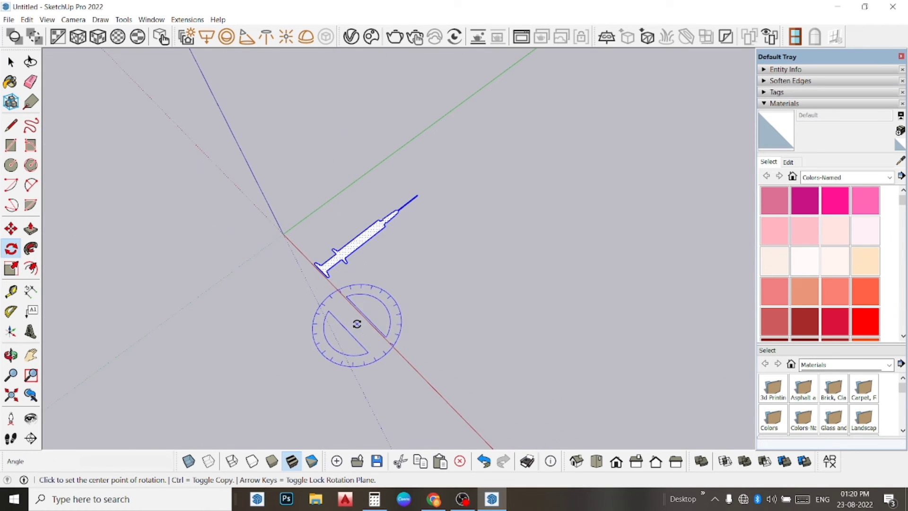
pyautogui.click(336, 287)
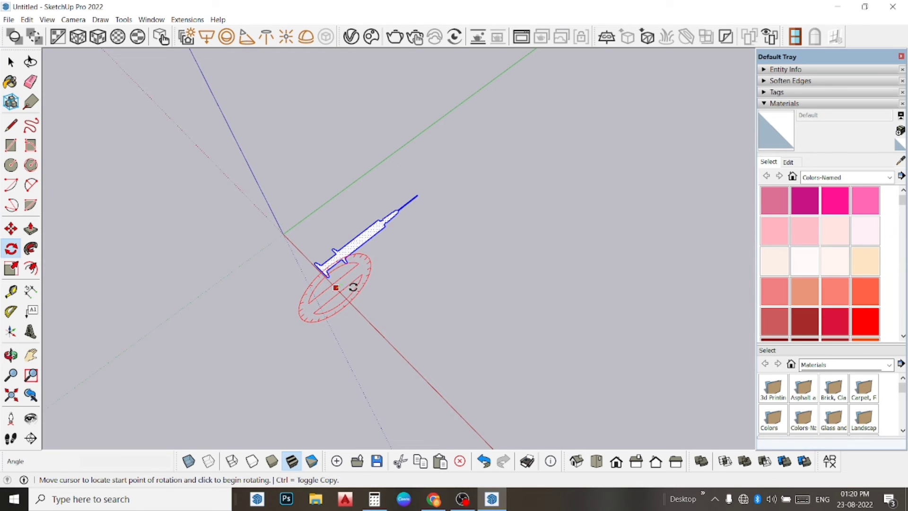
pyautogui.click(436, 198)
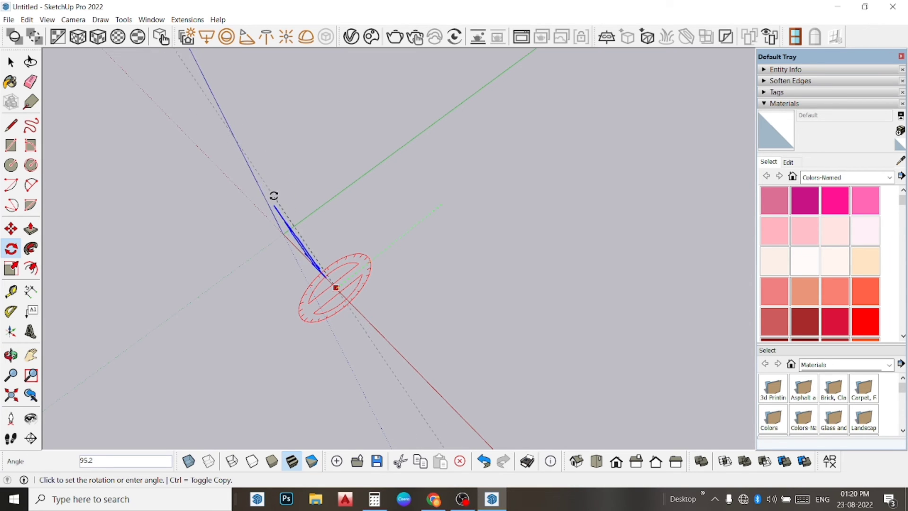
pyautogui.click(273, 197)
pyautogui.moveTo(287, 191); pyautogui.dragTo(344, 118, button='middle')
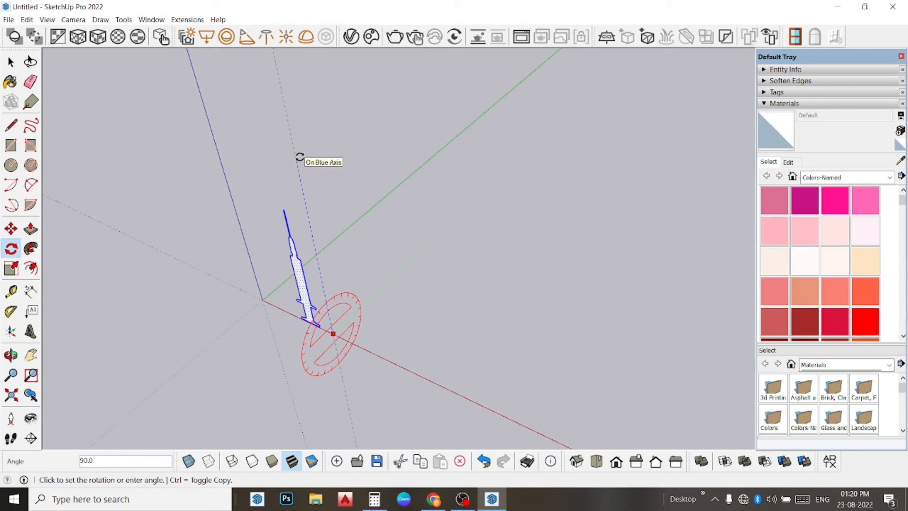
pyautogui.click(300, 157)
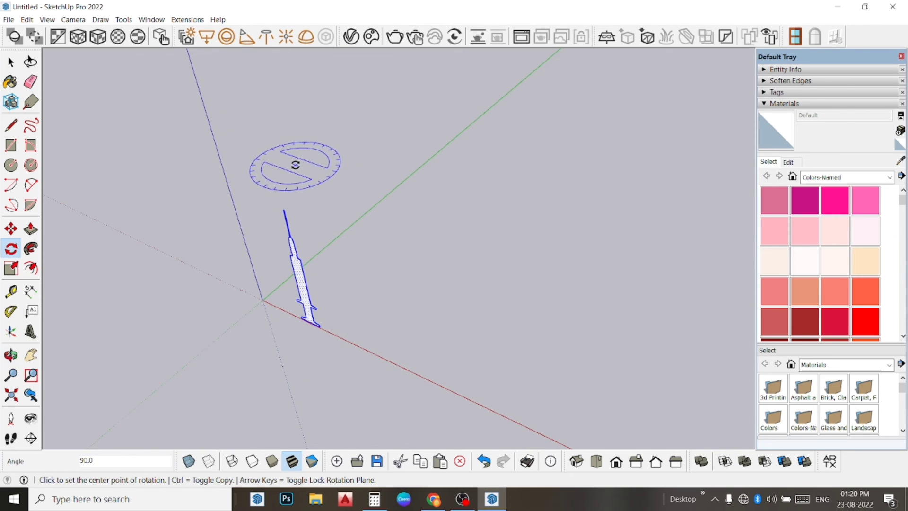
pyautogui.moveTo(300, 158); pyautogui.dragTo(413, 129, button='middle')
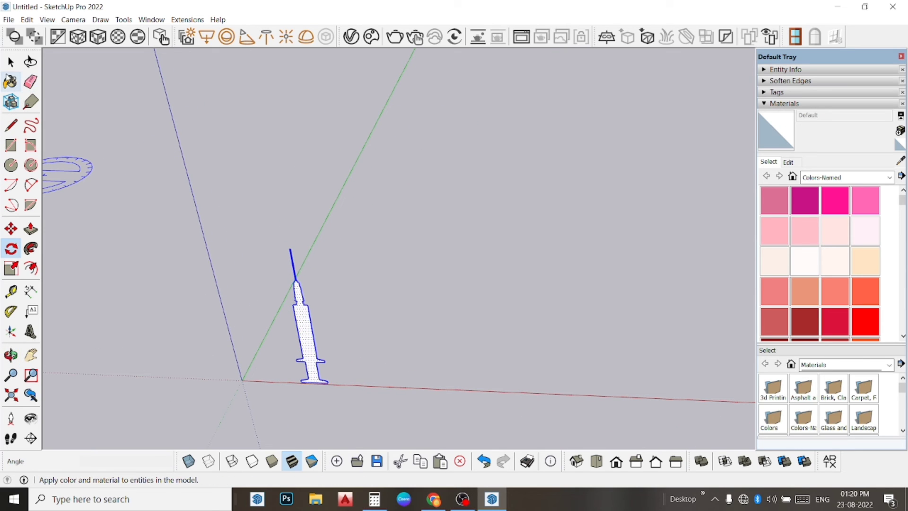
# Step: Draw a guide line straight down from the syringe base centre
pyautogui.click(11, 125)
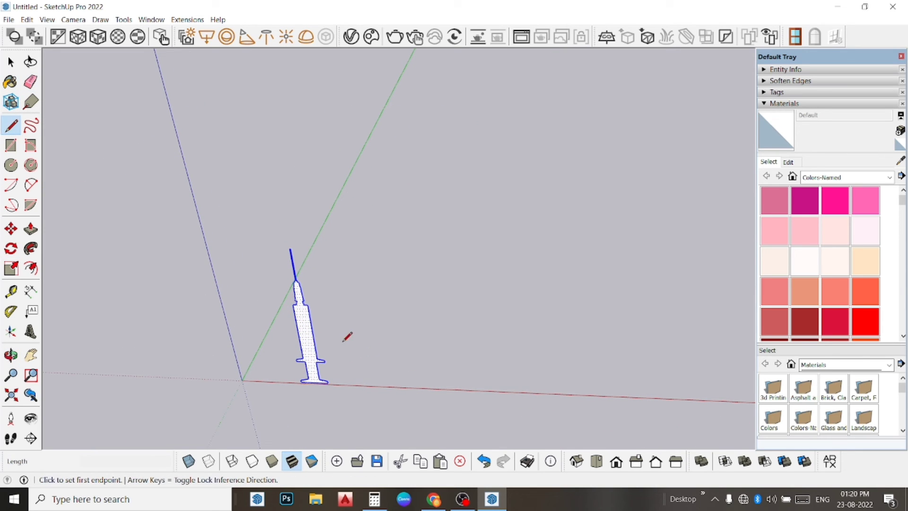
pyautogui.scroll(-1, 341, 345)
pyautogui.scroll(-1, 342, 350)
pyautogui.scroll(2, 305, 392)
pyautogui.scroll(2, 329, 392)
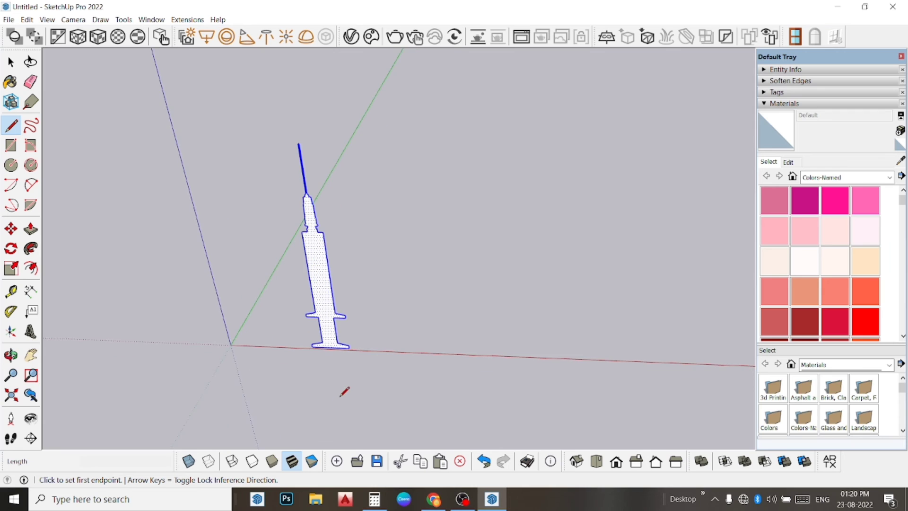
pyautogui.scroll(1, 342, 384)
pyautogui.scroll(1, 344, 362)
pyautogui.scroll(1, 334, 337)
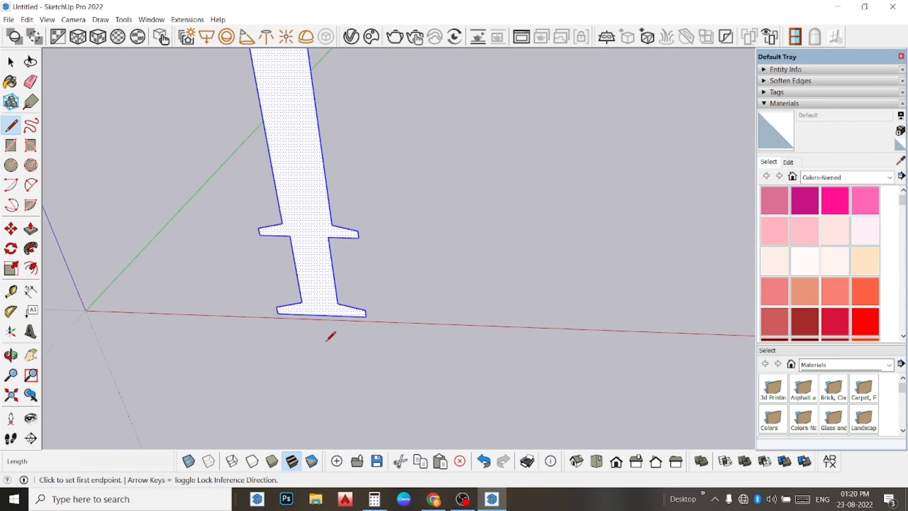
pyautogui.scroll(1, 301, 329)
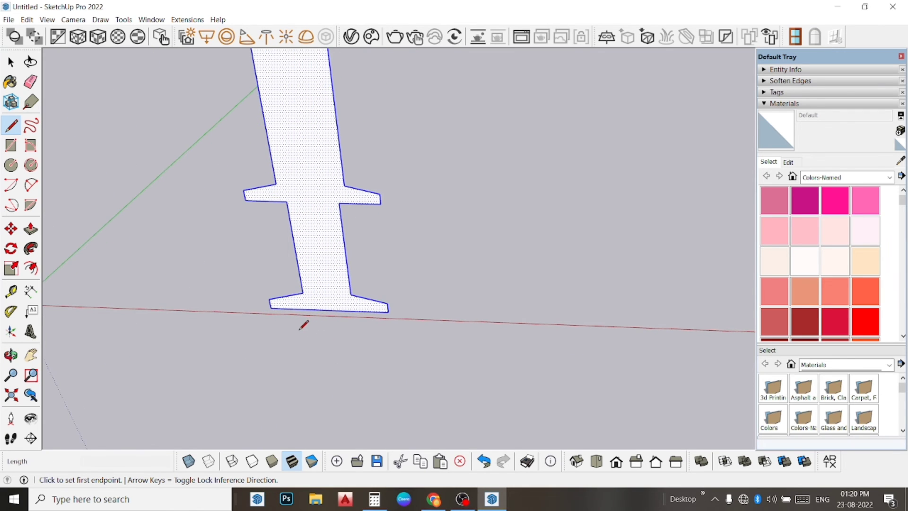
pyautogui.click(331, 310)
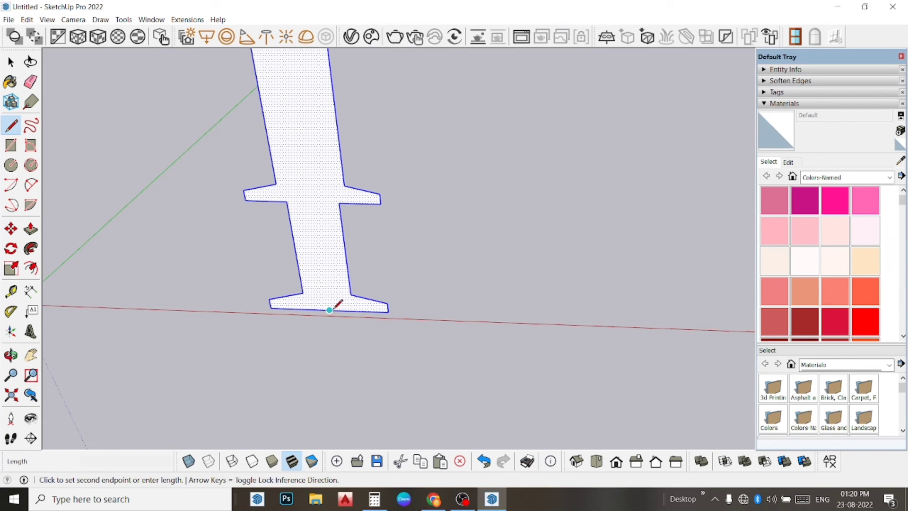
pyautogui.click(340, 378)
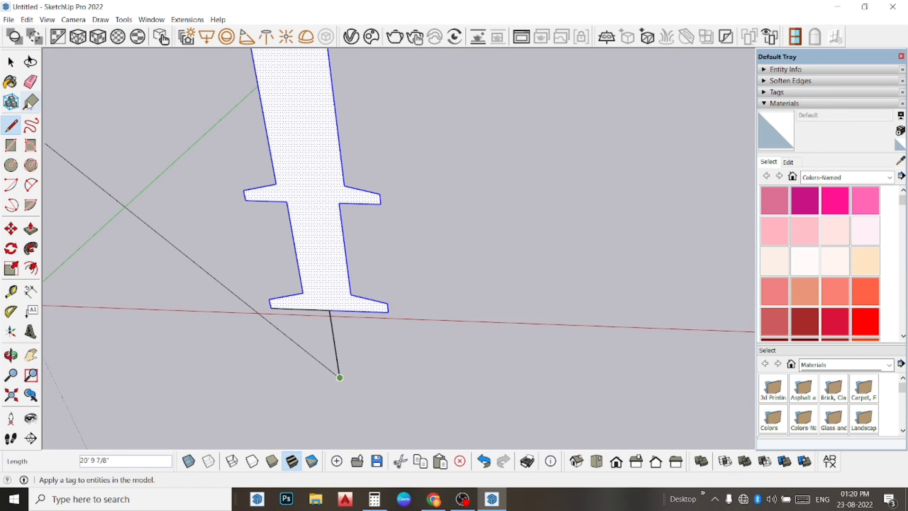
# Step: Draw a circle centred on the guide line's end, then erase the guide line
pyautogui.click(15, 166)
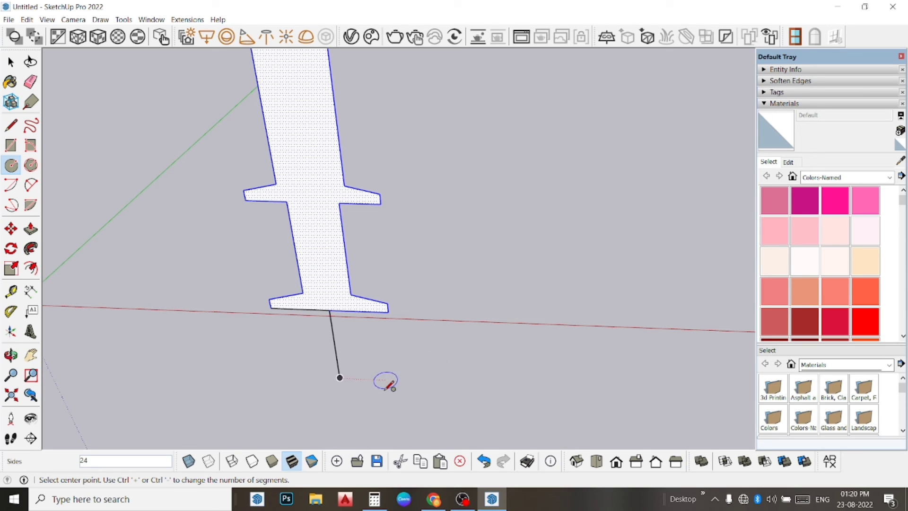
pyautogui.click(339, 377)
pyautogui.click(367, 374)
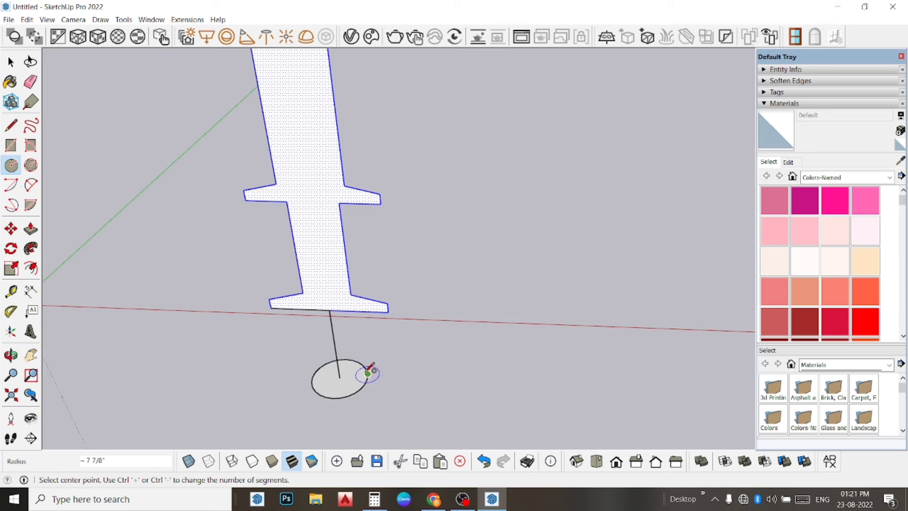
pyautogui.click(31, 82)
pyautogui.click(331, 344)
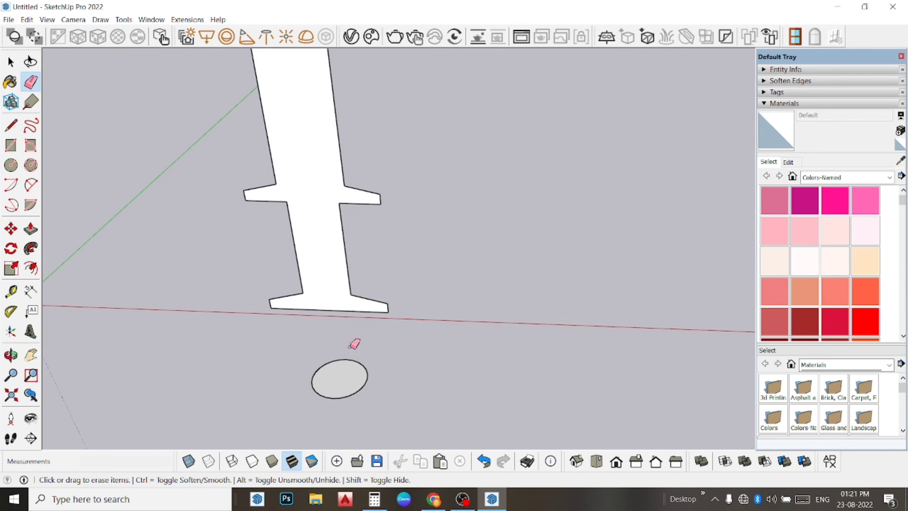
# Step: Sweep the syringe profile around the circle with Follow Me, then select the leftover circle
pyautogui.press('space')
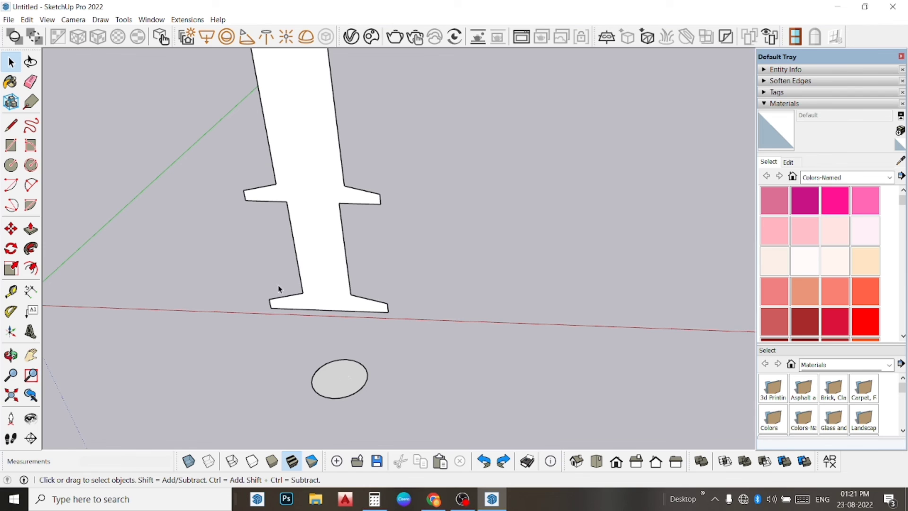
pyautogui.click(347, 389)
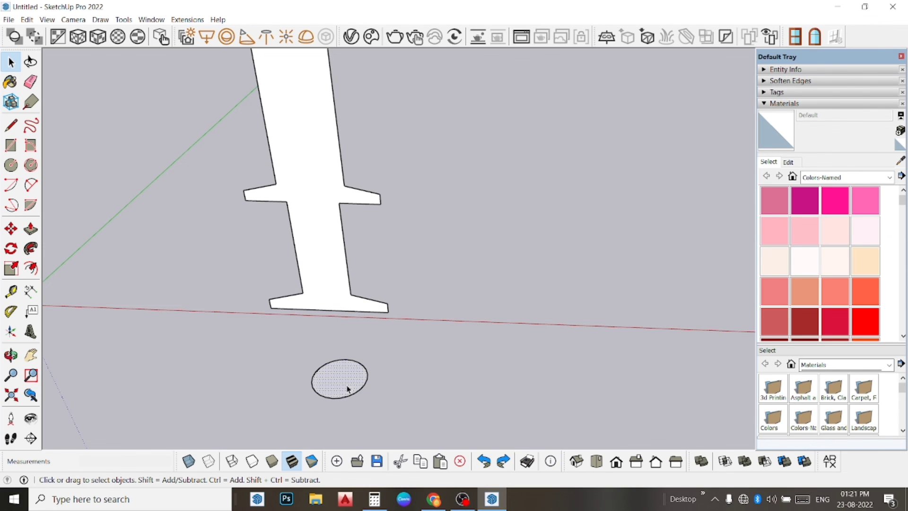
pyautogui.click(31, 248)
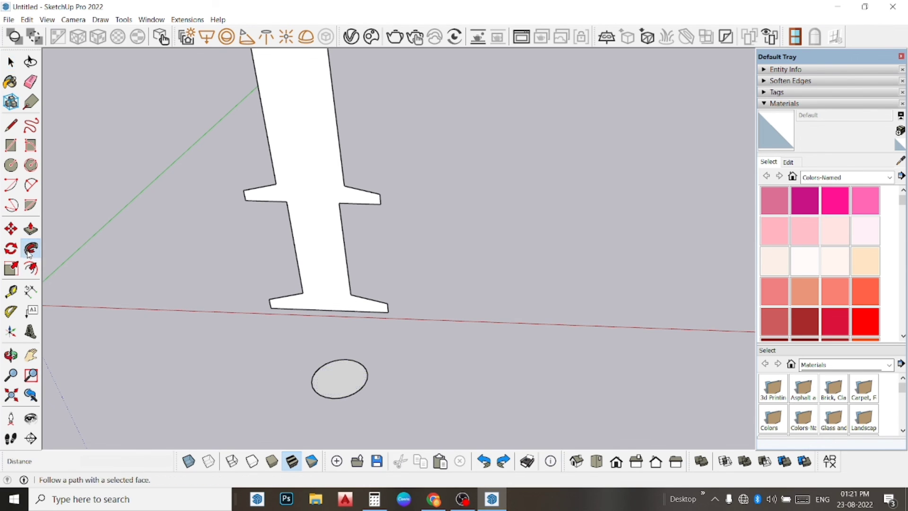
pyautogui.click(310, 295)
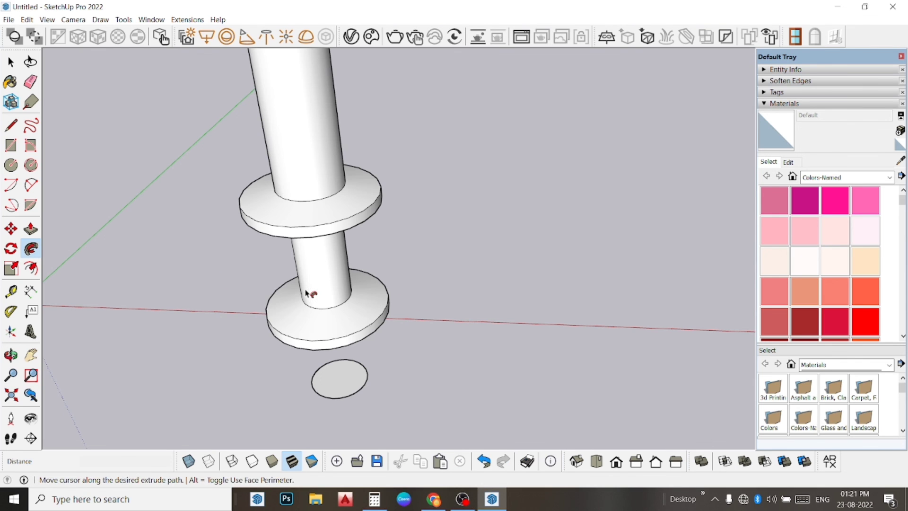
pyautogui.press('space')
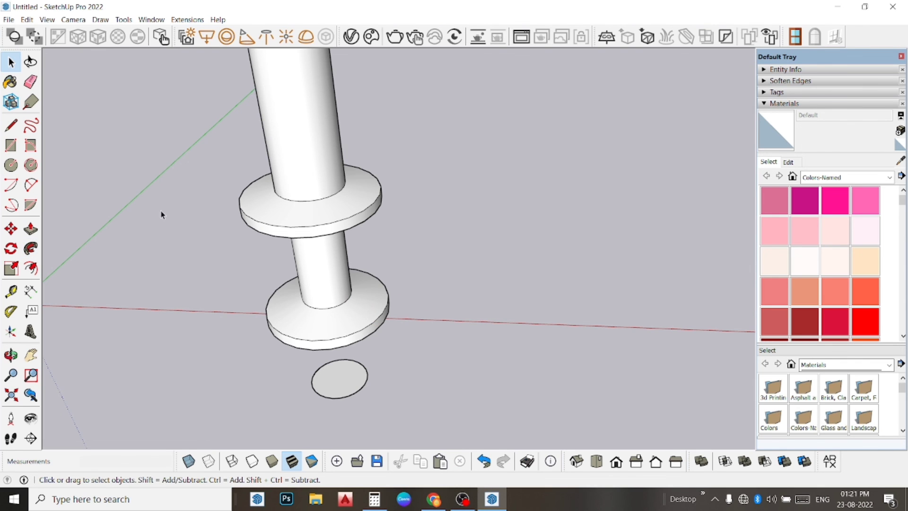
pyautogui.click(333, 380)
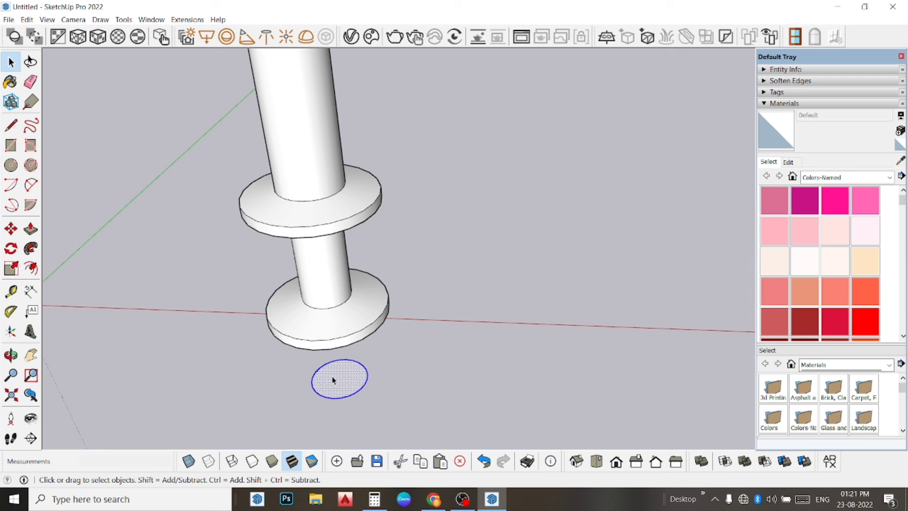
# Step: Delete the leftover circle and orbit to a level view of the syringe
pyautogui.press('Delete')
pyautogui.scroll(-2, 341, 396)
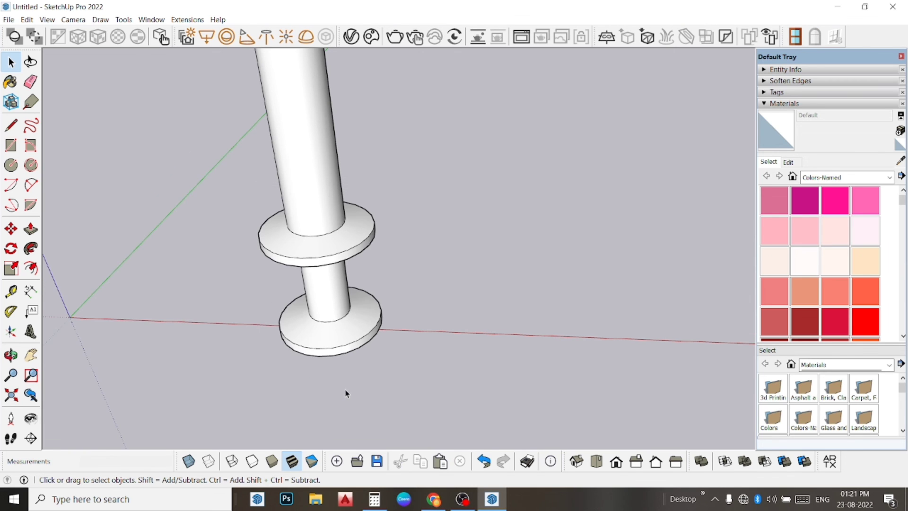
pyautogui.scroll(-2, 345, 396)
pyautogui.scroll(-2, 350, 388)
pyautogui.scroll(-1, 352, 382)
pyautogui.scroll(-1, 354, 376)
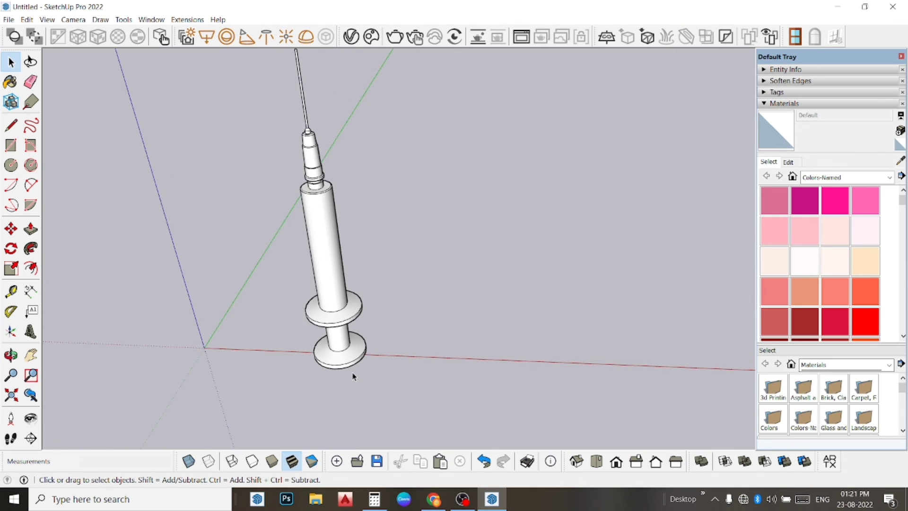
pyautogui.scroll(-1, 354, 371)
pyautogui.scroll(-1, 353, 366)
pyautogui.moveTo(354, 366)
pyautogui.mouseDown(button='middle')
pyautogui.moveTo(359, 320)
pyautogui.moveTo(398, 230)
pyautogui.mouseUp(button='middle')
pyautogui.scroll(-1, 398, 230)
pyautogui.scroll(2, 359, 299)
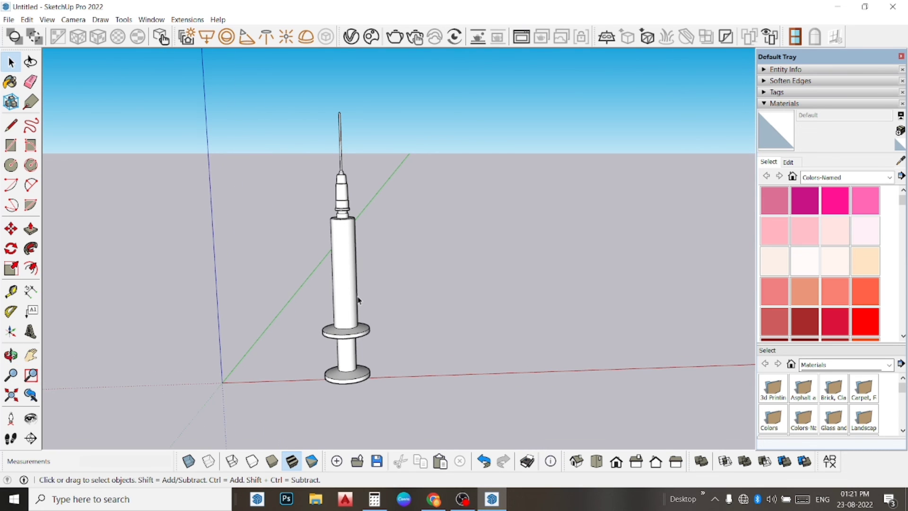
# Step: Select the whole syringe and soften its edges with Soften coplanar ticked
pyautogui.click(344, 303)
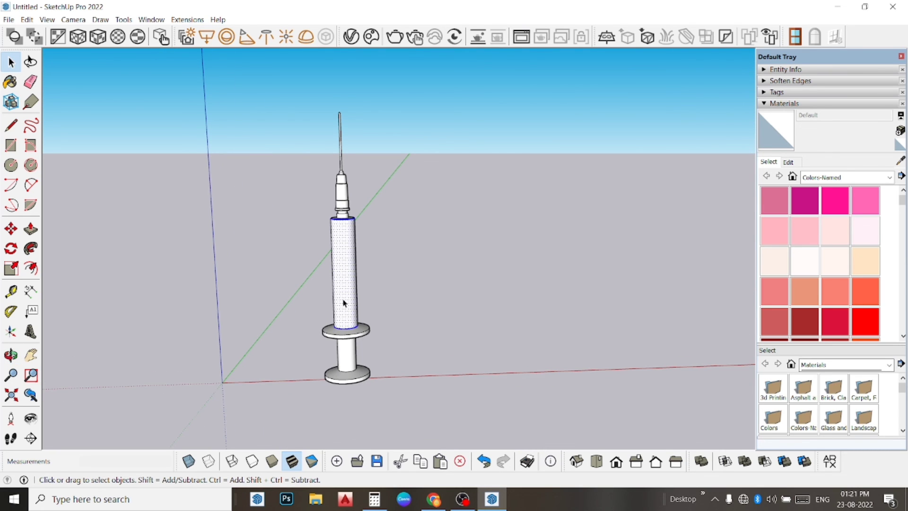
pyautogui.tripleClick(352, 302)
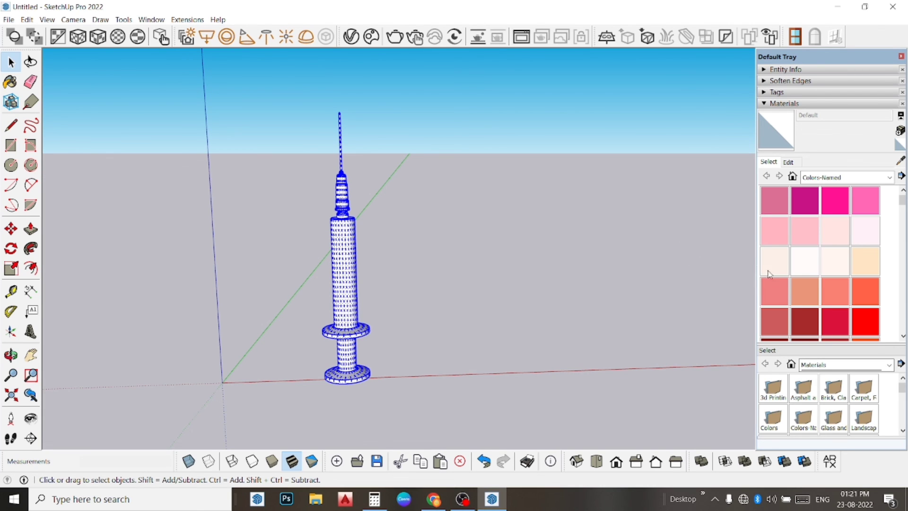
pyautogui.click(818, 80)
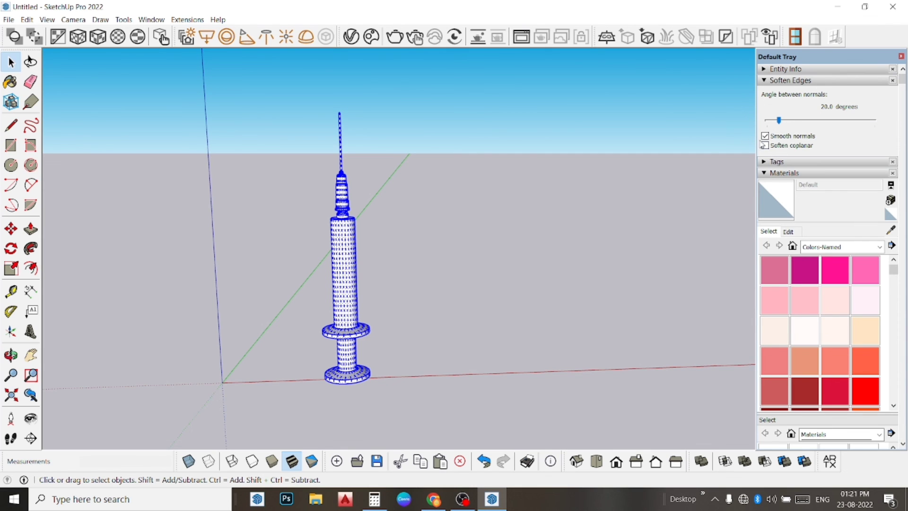
pyautogui.click(765, 146)
pyautogui.click(619, 172)
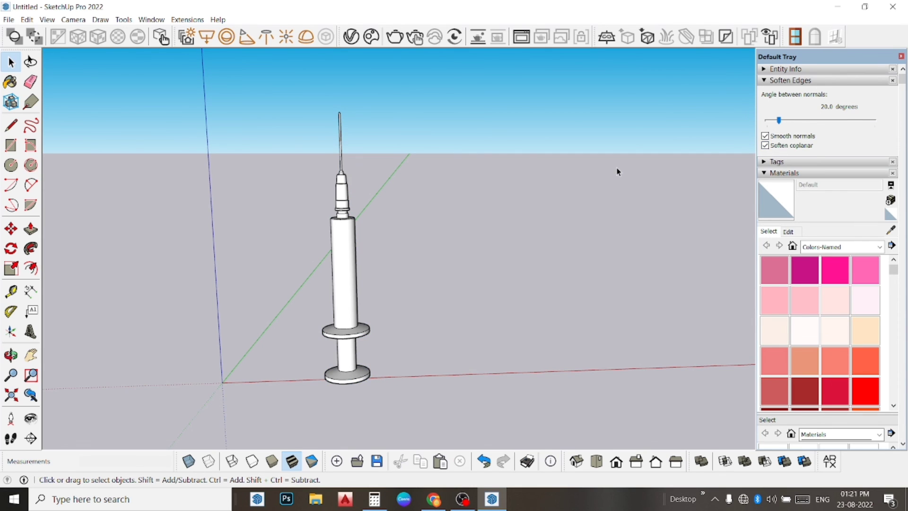